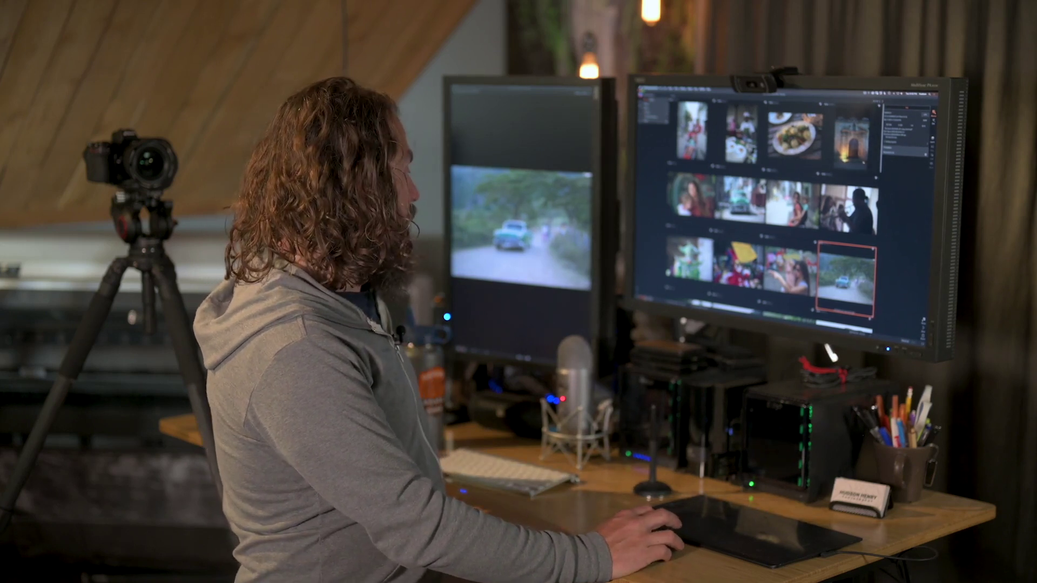
Open the country-road car photo large and swap it to the second monitor, with the grid on the main screen
{"action": "double_click", "coordinate": [846, 279]}
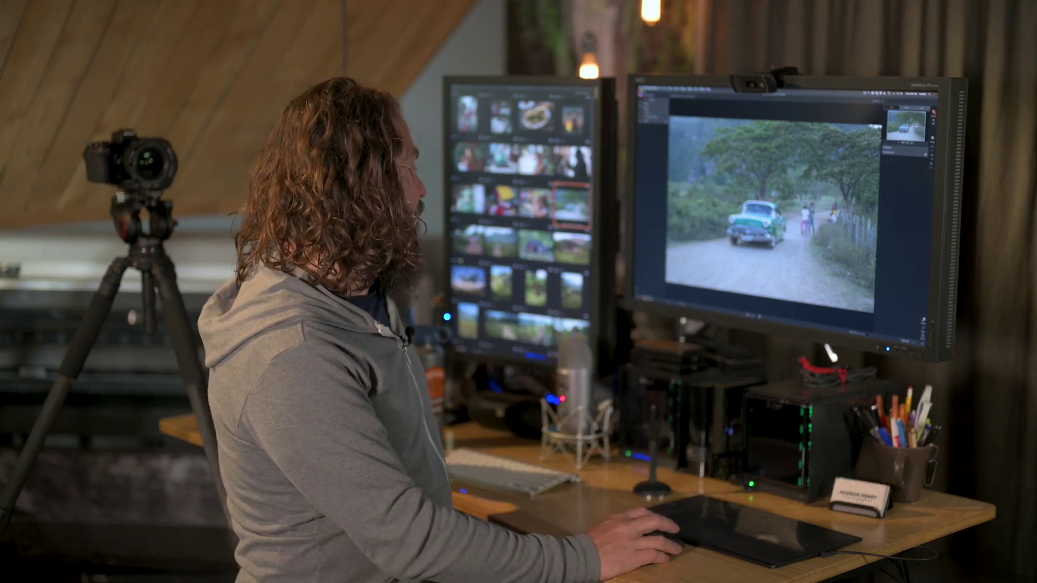
{"action": "key", "text": "g"}
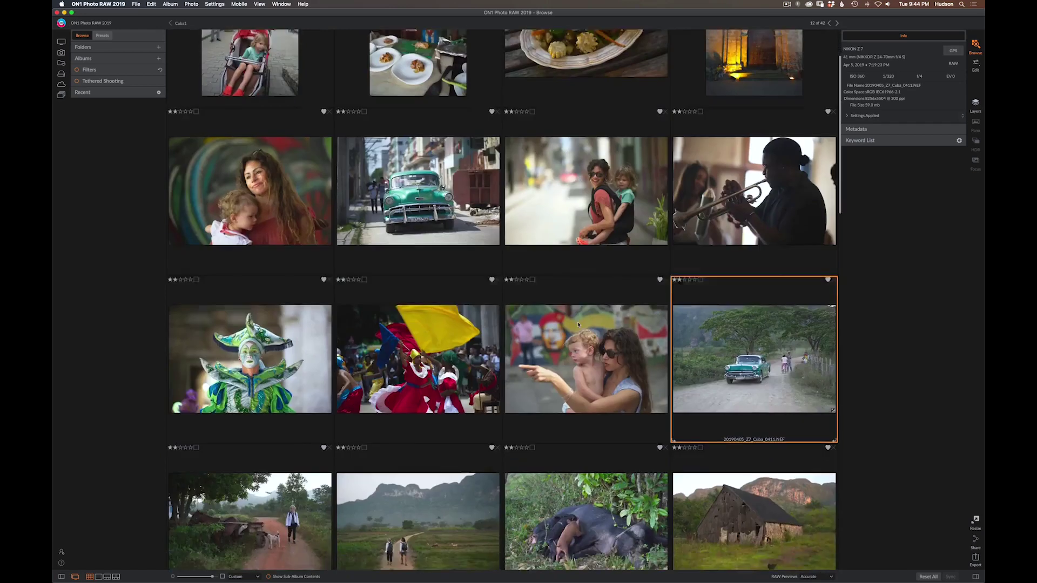
Scroll down to the Havana shots and open the teal car on the wet street, image 32 of 42
{"action": "scroll", "coordinate": [578, 324], "scroll_direction": "down", "scroll_amount": 15}
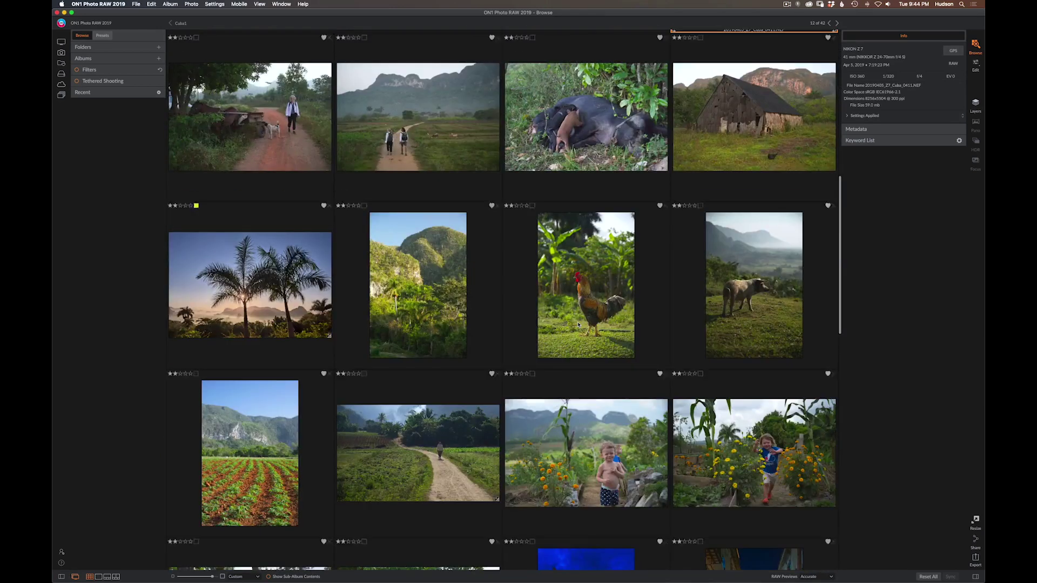
{"action": "scroll", "coordinate": [502, 299], "scroll_direction": "down", "scroll_amount": 2}
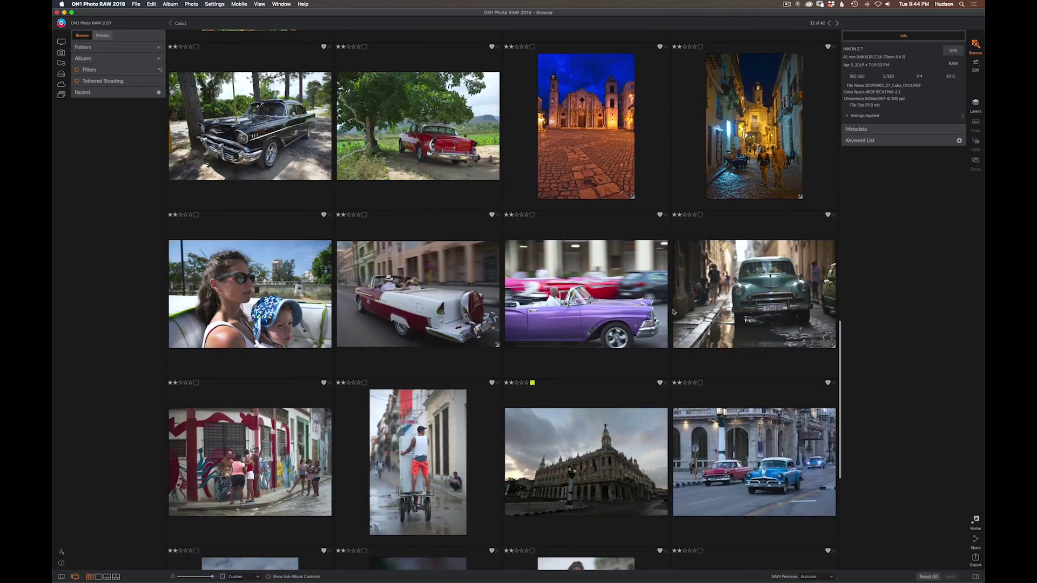
{"action": "left_click", "coordinate": [746, 301]}
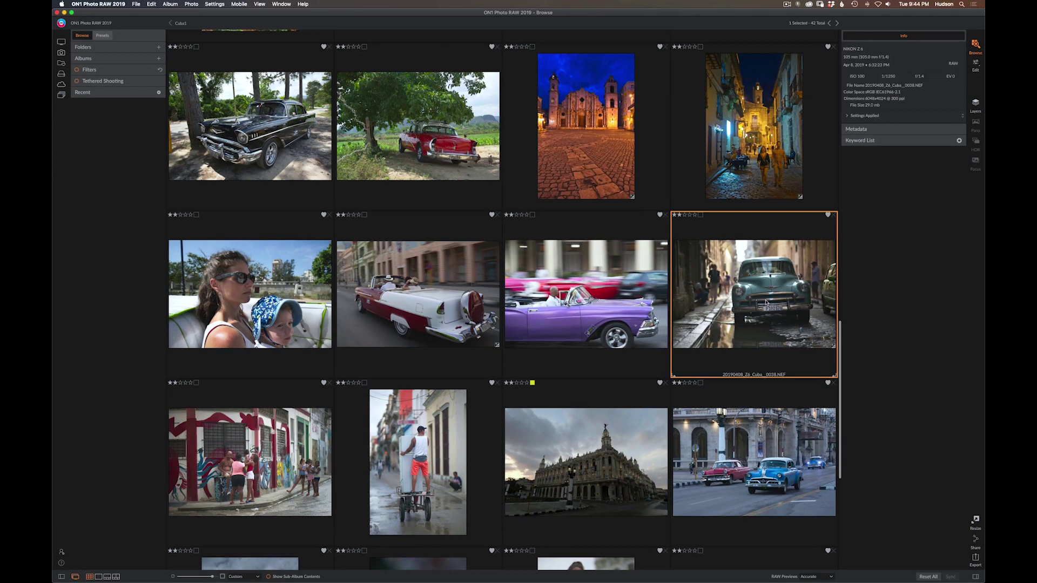
{"action": "double_click", "coordinate": [765, 302]}
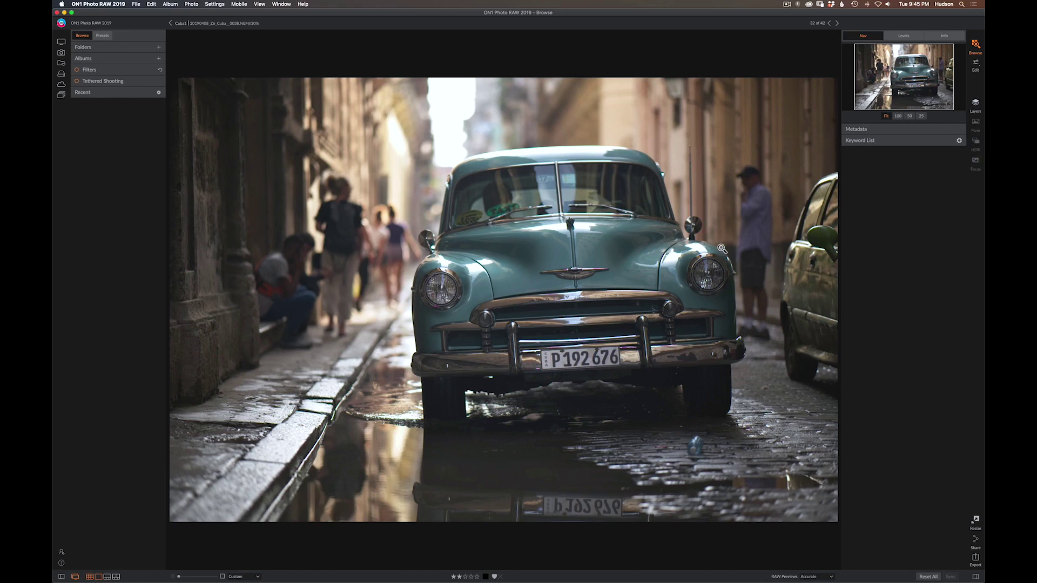
Open the teal car photo in Edit, show its Info camera details, and select Crop
{"action": "left_click", "coordinate": [976, 65]}
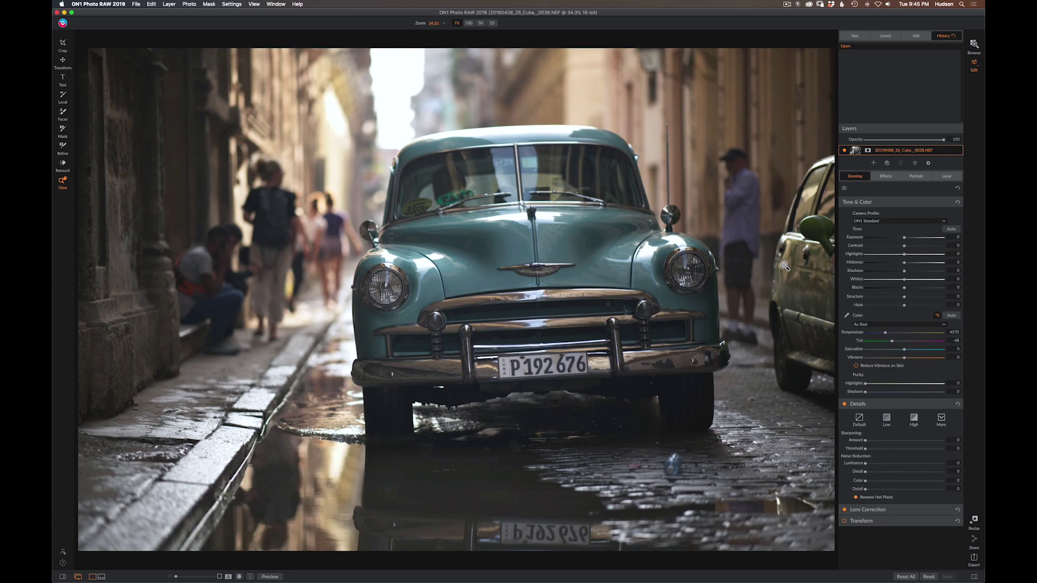
{"action": "left_click", "coordinate": [916, 36]}
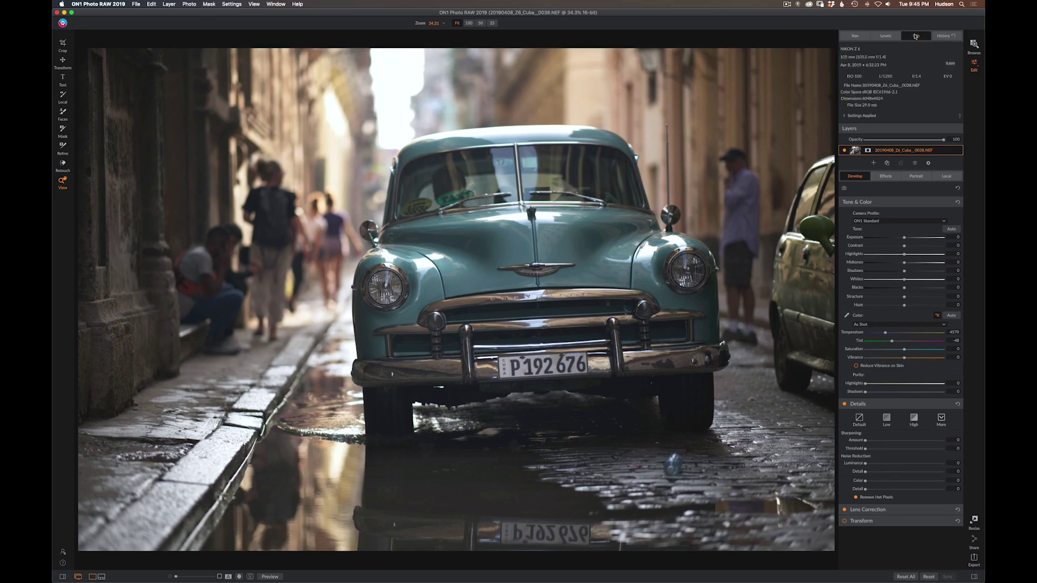
{"action": "left_click", "coordinate": [63, 46]}
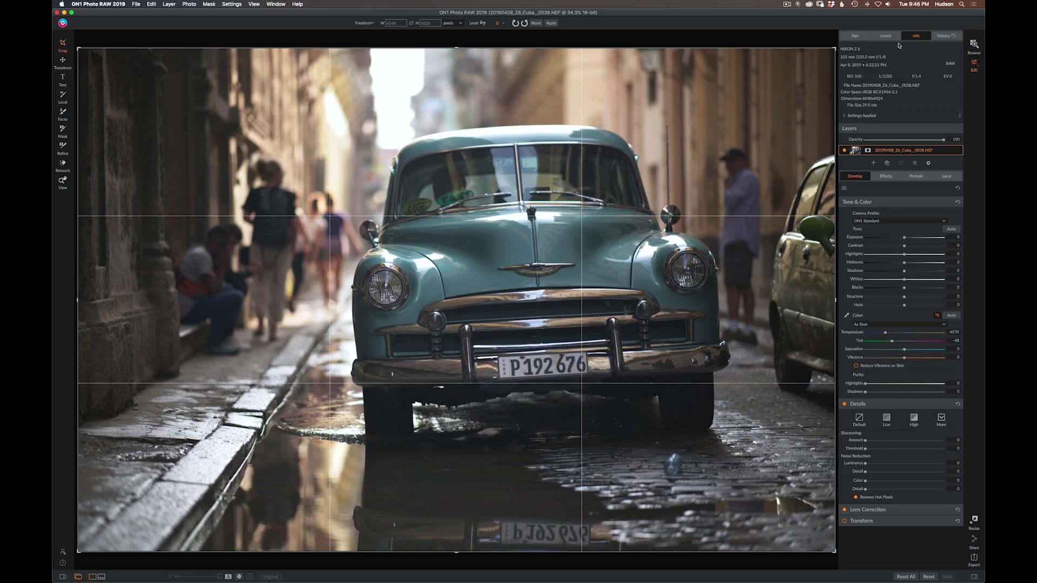
Crop tighter around the teal car, rotate slightly to straighten it, and apply the crop
{"action": "left_click_drag", "start_coordinate": [837, 49], "coordinate": [804, 72]}
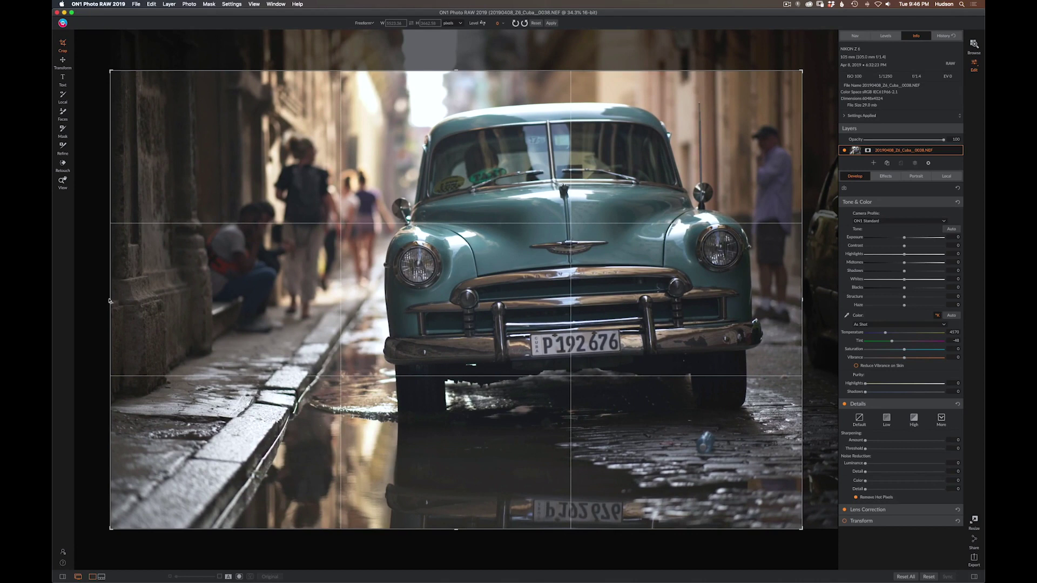
{"action": "left_click_drag", "start_coordinate": [110, 301], "coordinate": [129, 300]}
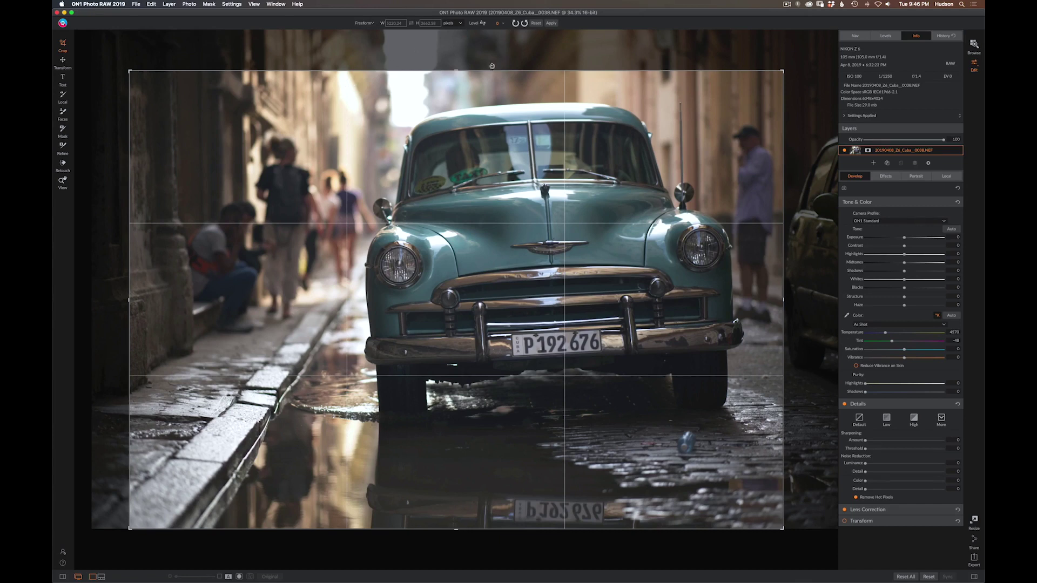
{"action": "left_click_drag", "start_coordinate": [492, 64], "coordinate": [496, 66]}
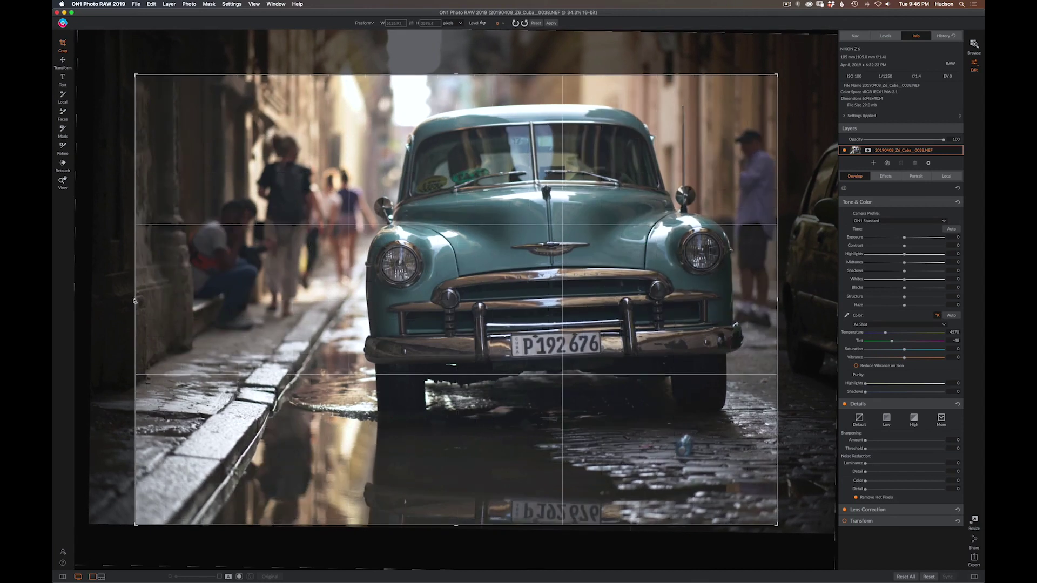
{"action": "left_click_drag", "start_coordinate": [135, 300], "coordinate": [137, 297]}
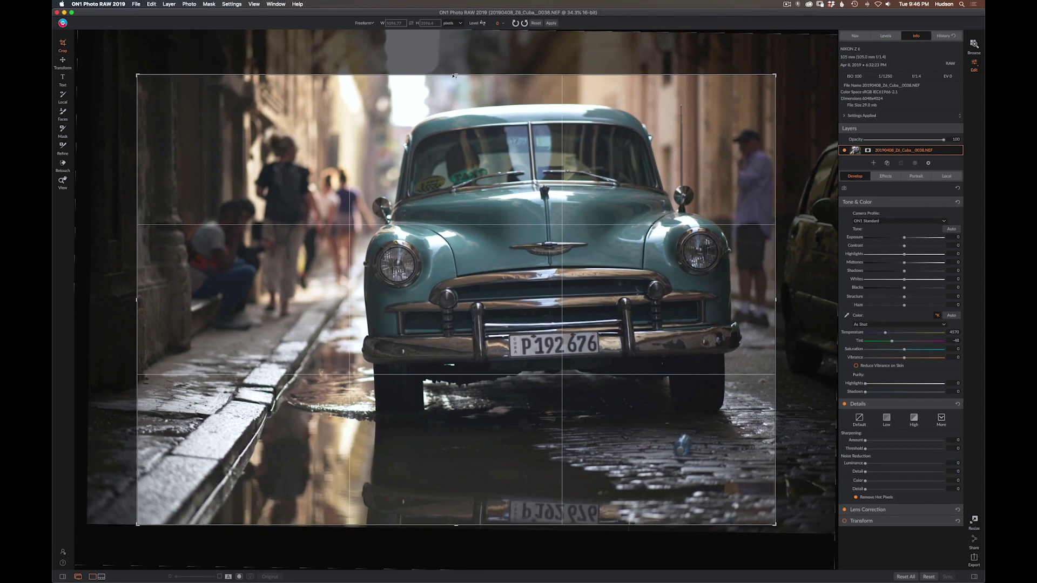
{"action": "left_click_drag", "start_coordinate": [455, 75], "coordinate": [454, 75]}
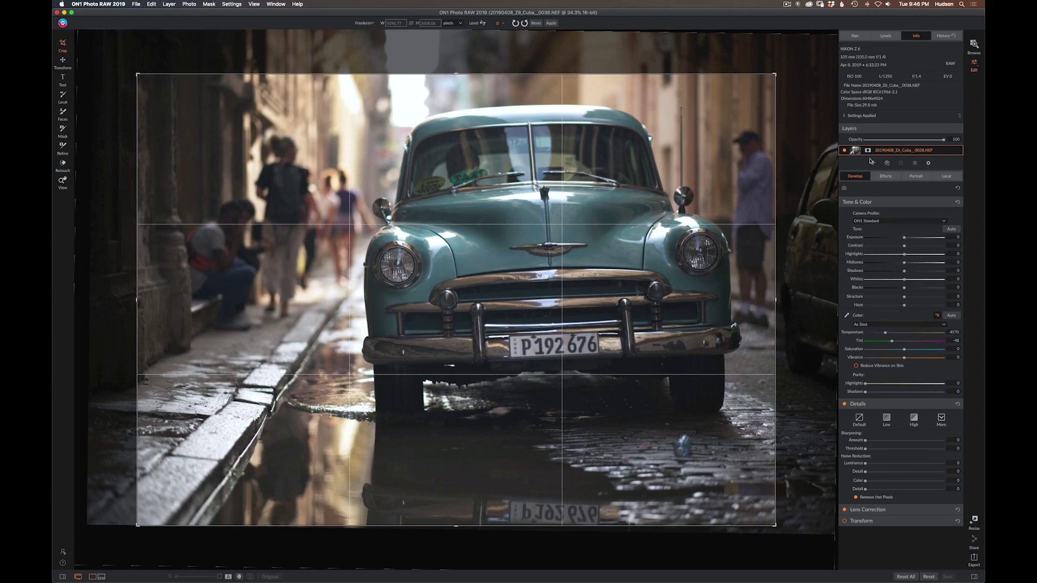
{"action": "key", "text": "Return"}
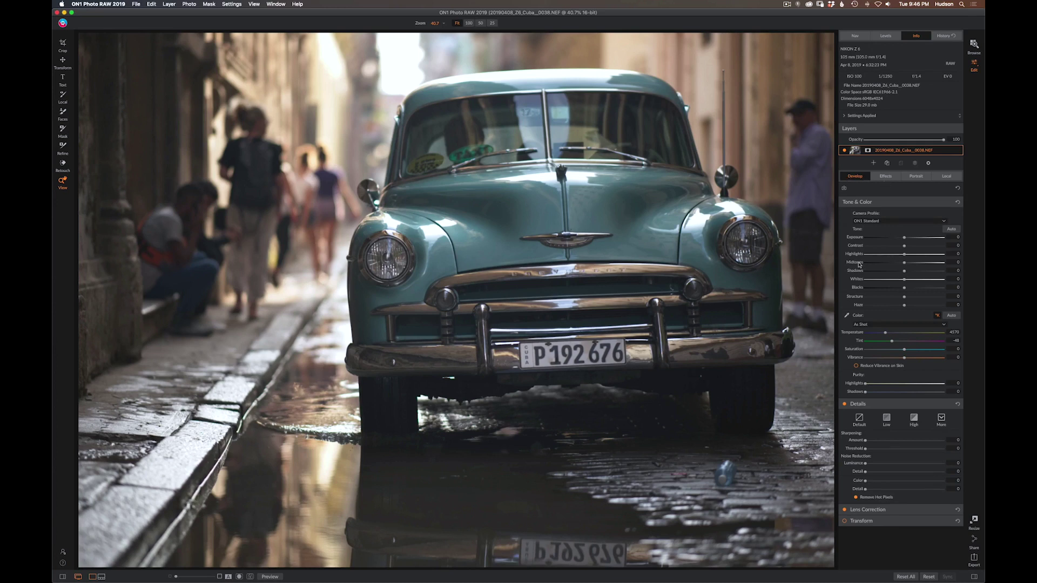
With the clipping warning on, set Whites to -60 and Highlights to -68, and lower Exposure slightly
{"action": "left_click", "coordinate": [904, 280], "text": "alt"}
{"action": "key", "text": "j"}
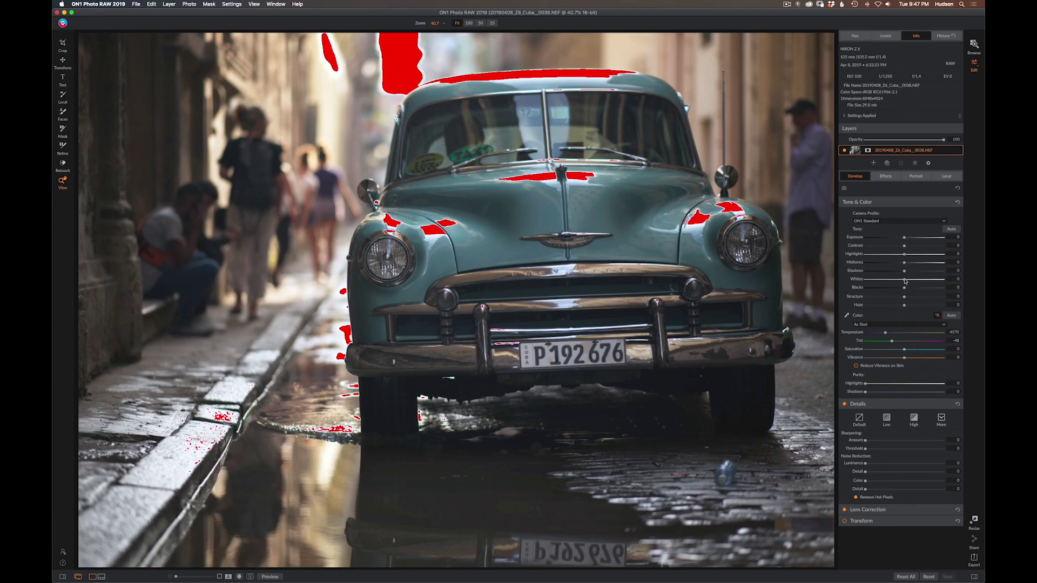
{"action": "left_click_drag", "start_coordinate": [905, 281], "coordinate": [884, 282]}
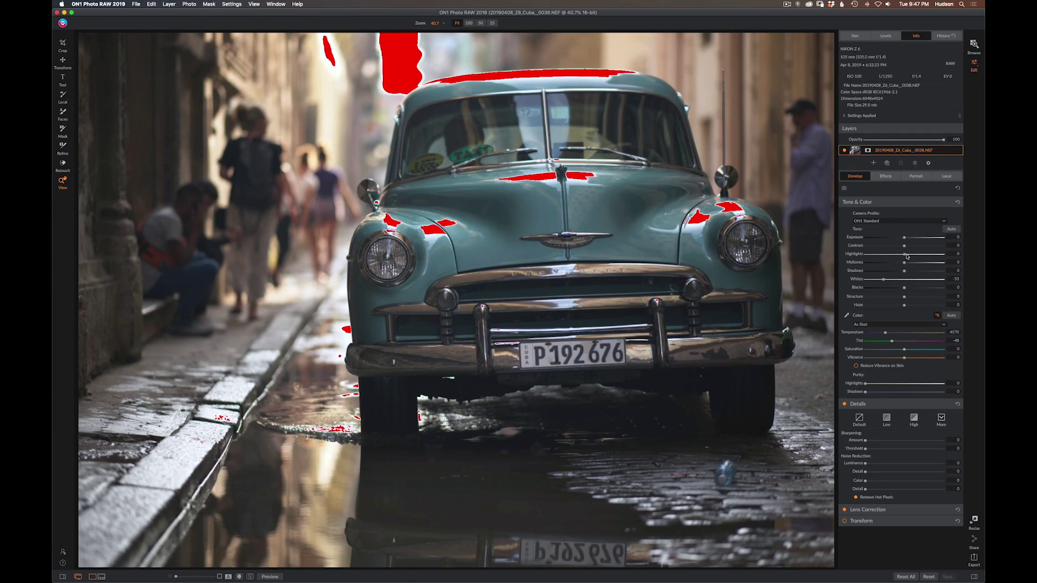
{"action": "left_click_drag", "start_coordinate": [905, 256], "coordinate": [871, 258]}
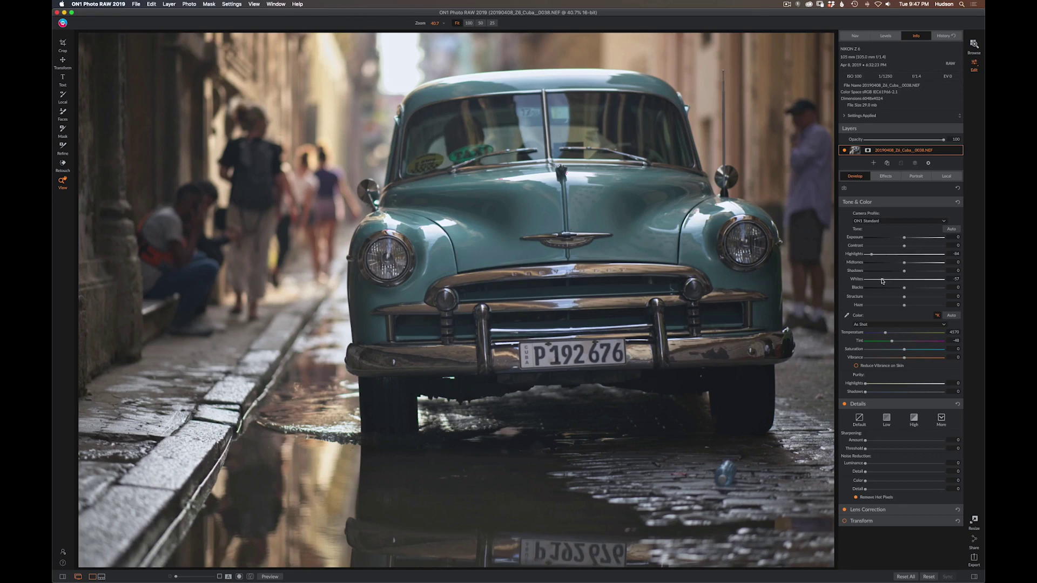
{"action": "left_click_drag", "start_coordinate": [881, 281], "coordinate": [880, 281]}
{"action": "left_click_drag", "start_coordinate": [904, 239], "coordinate": [902, 240]}
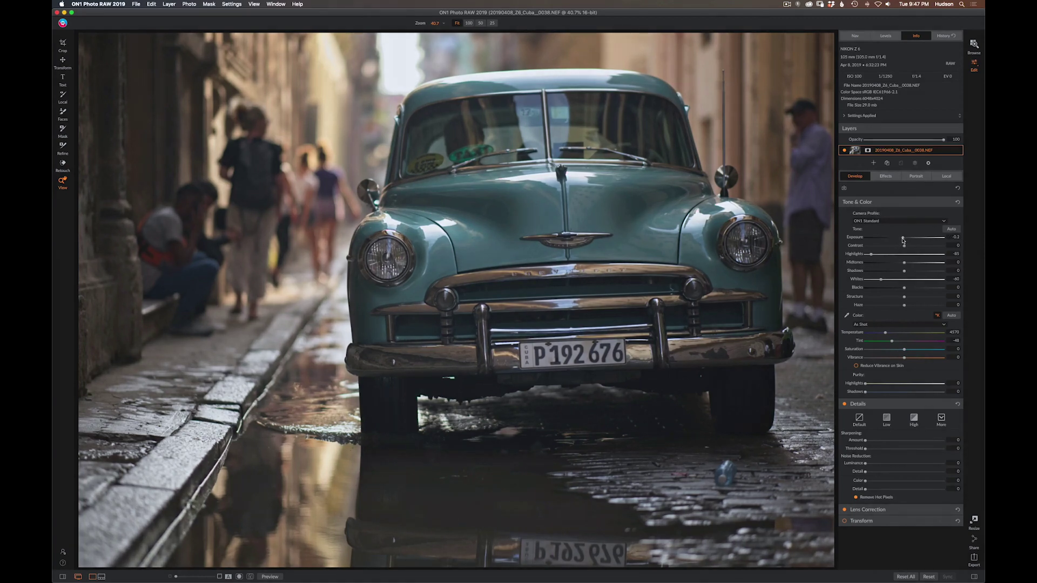
{"action": "left_click", "coordinate": [883, 35]}
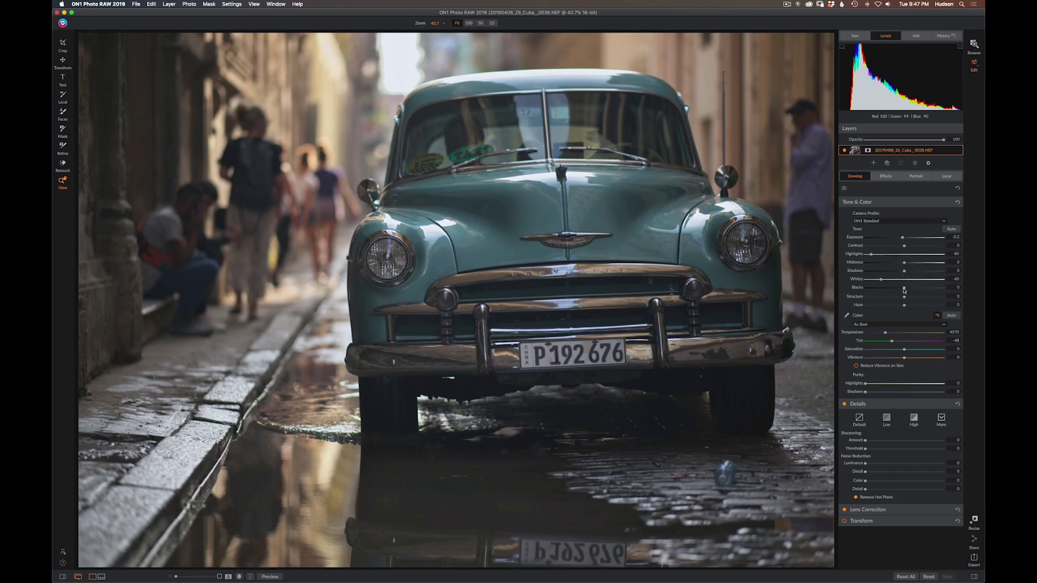
Set Blacks to -20, lift Shadows, raise Midtones to 41, and warm Temperature to 5138
{"action": "left_click_drag", "start_coordinate": [904, 290], "coordinate": [895, 291]}
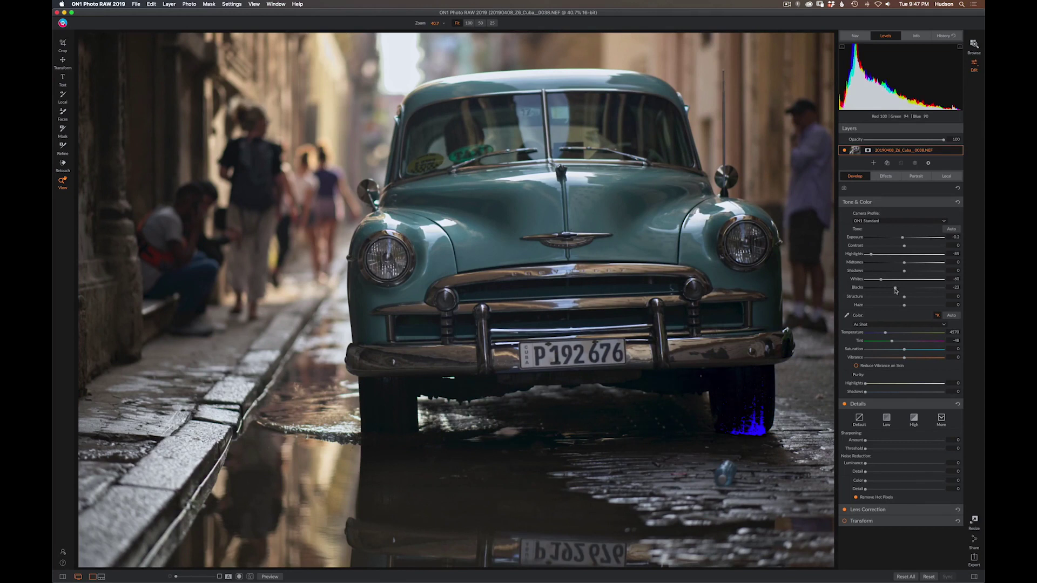
{"action": "left_click_drag", "start_coordinate": [896, 291], "coordinate": [895, 290]}
{"action": "left_click_drag", "start_coordinate": [904, 273], "coordinate": [910, 272]}
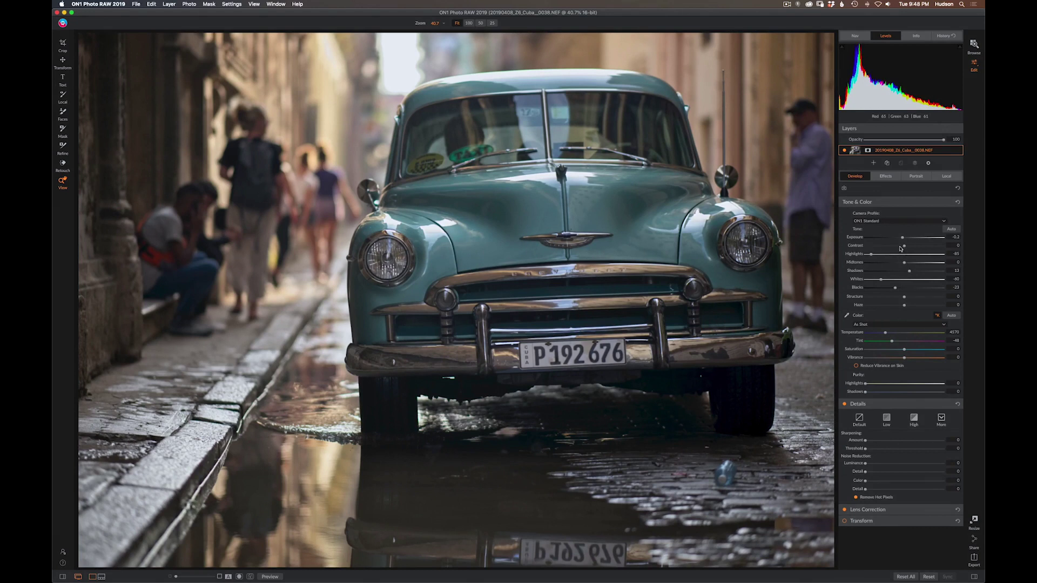
{"action": "mouse_move", "coordinate": [905, 264]}
{"action": "left_mouse_down"}
{"action": "mouse_move", "coordinate": [920, 263]}
{"action": "mouse_move", "coordinate": [888, 264]}
{"action": "mouse_move", "coordinate": [923, 263]}
{"action": "mouse_move", "coordinate": [899, 270]}
{"action": "left_mouse_up"}
{"action": "left_click_drag", "start_coordinate": [886, 335], "coordinate": [889, 334]}
{"action": "left_click_drag", "start_coordinate": [889, 334], "coordinate": [890, 334]}
Inspect the grille at 100%, set Sharpening Amount to 40, and fit the view to screen
{"action": "left_click", "coordinate": [562, 274]}
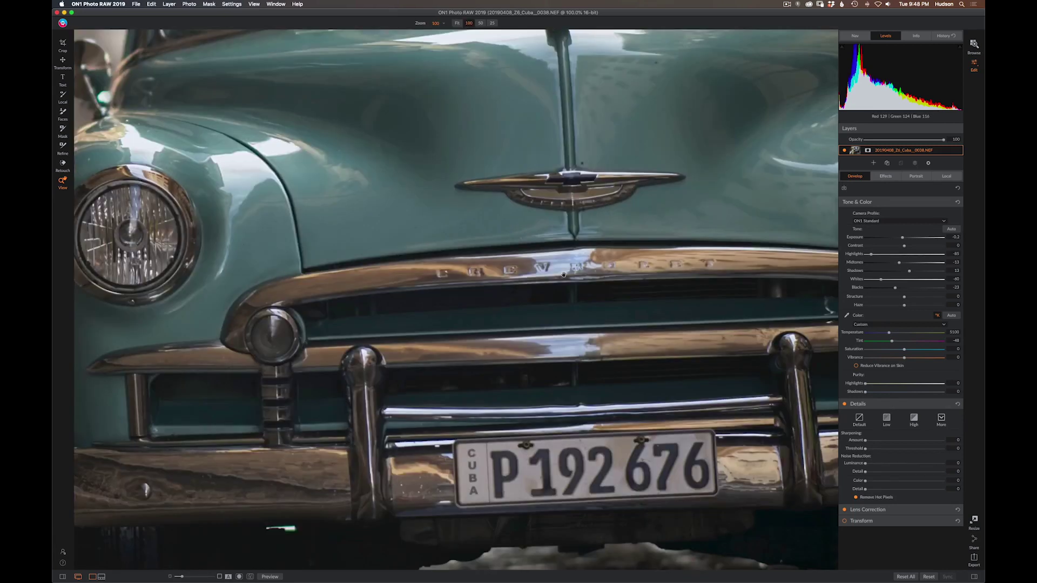
{"action": "left_click_drag", "start_coordinate": [605, 264], "coordinate": [258, 264]}
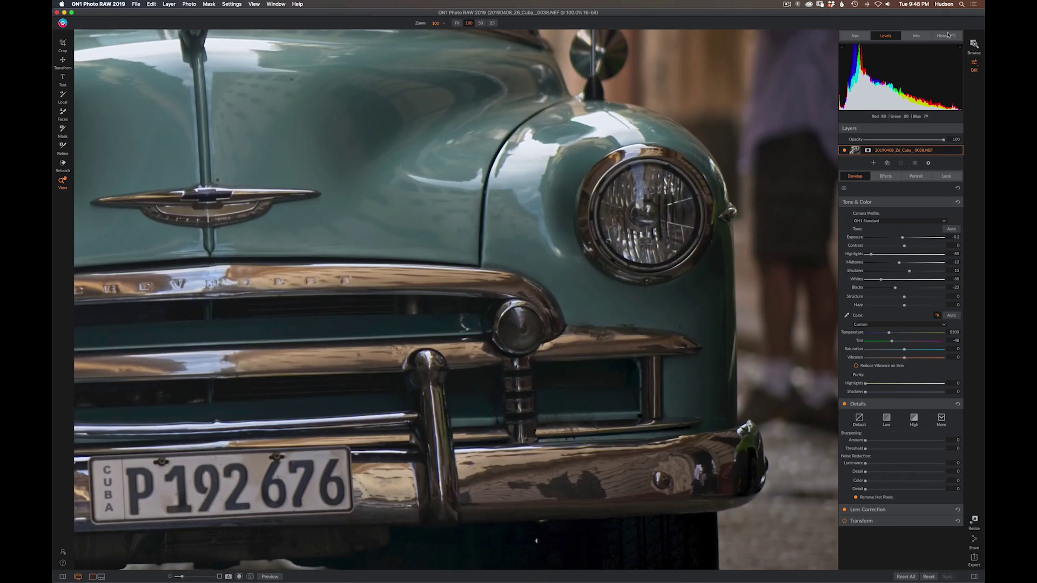
{"action": "left_click", "coordinate": [916, 35]}
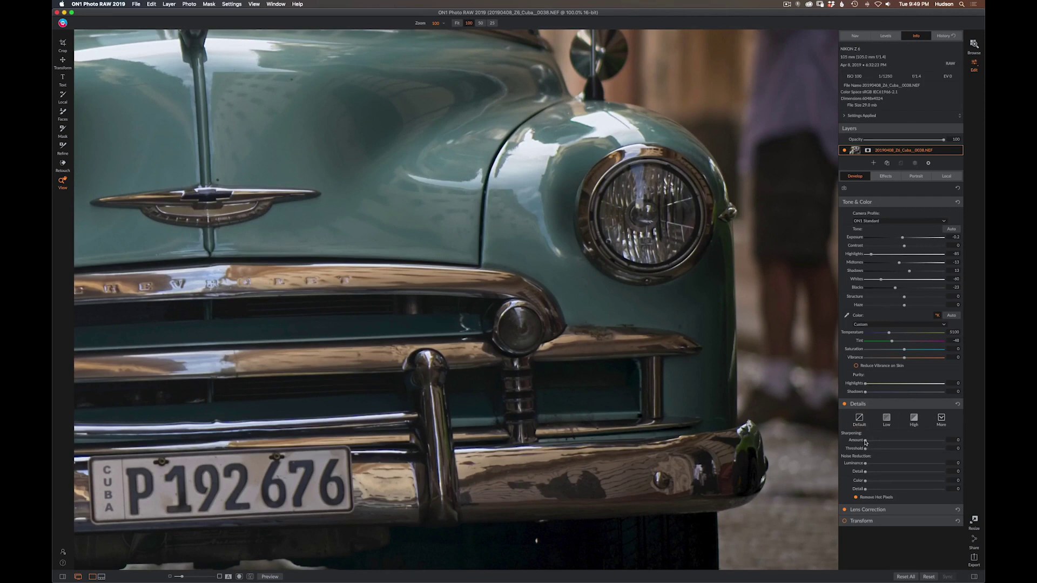
{"action": "left_click_drag", "start_coordinate": [864, 440], "coordinate": [888, 443]}
{"action": "left_click_drag", "start_coordinate": [892, 442], "coordinate": [897, 442]}
{"action": "left_click", "coordinate": [382, 282]}
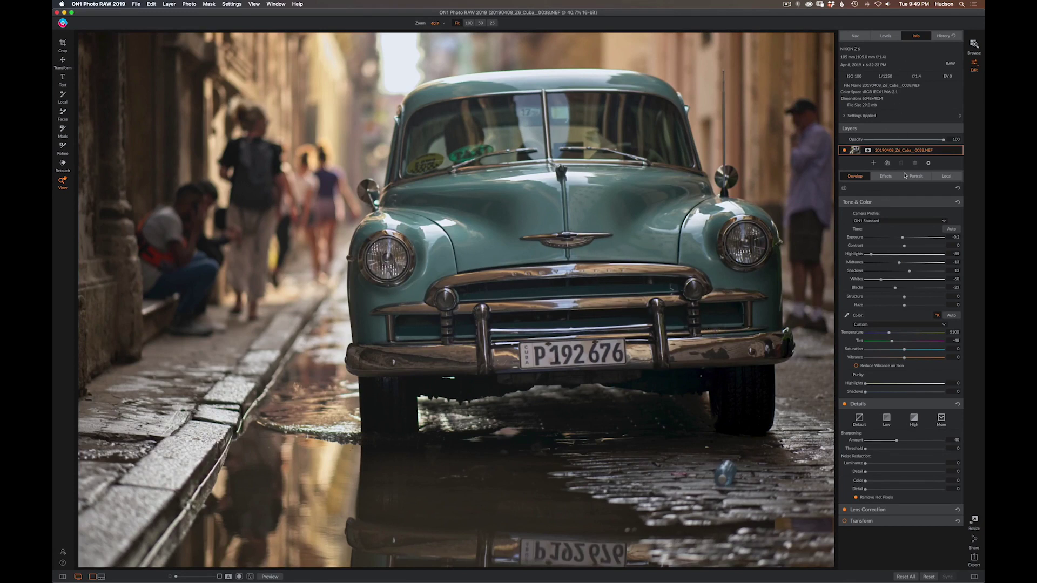
{"action": "left_click", "coordinate": [886, 177]}
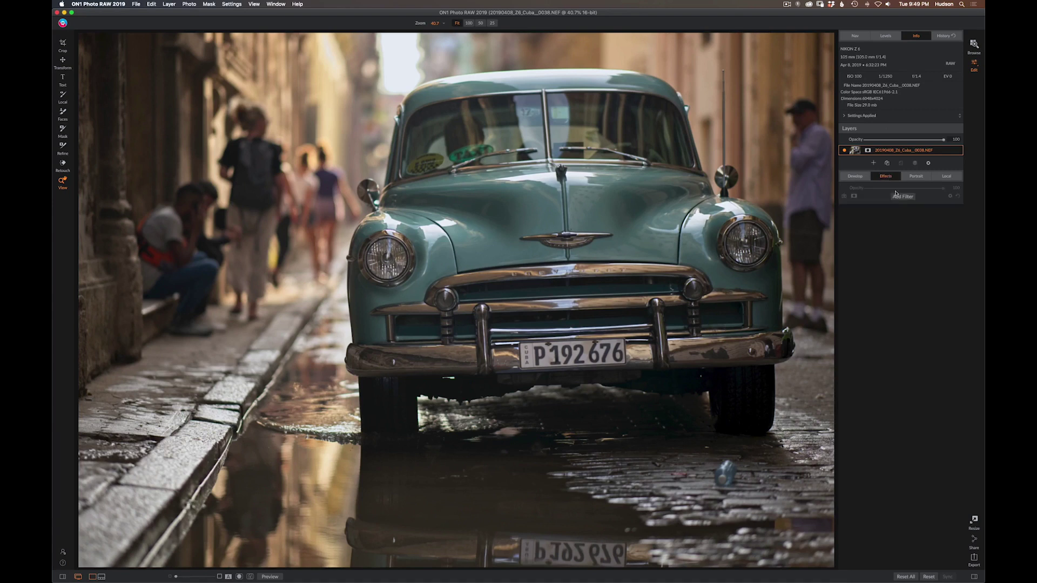
Close the filter list and browse presets to 1_My 4 Season Presets > 1_NorthwestFall in full-screen preview
{"action": "left_click", "coordinate": [897, 196]}
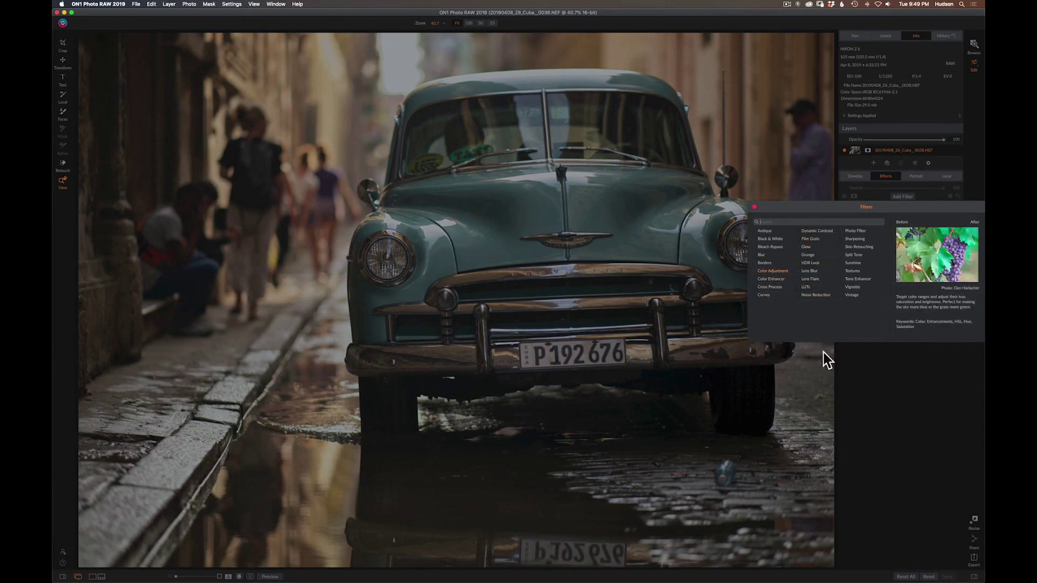
{"action": "left_click", "coordinate": [890, 360]}
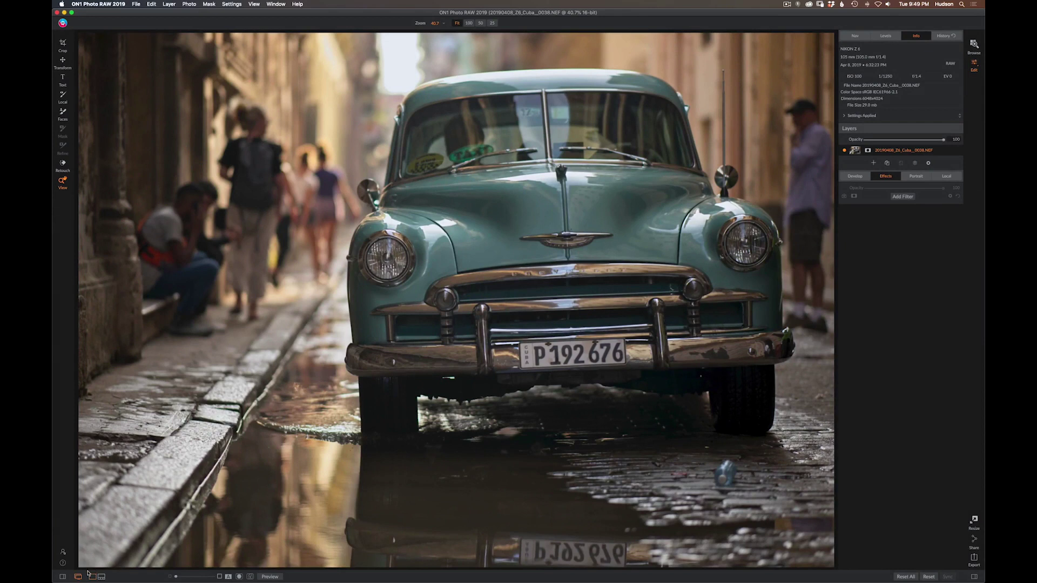
{"action": "left_click", "coordinate": [64, 577]}
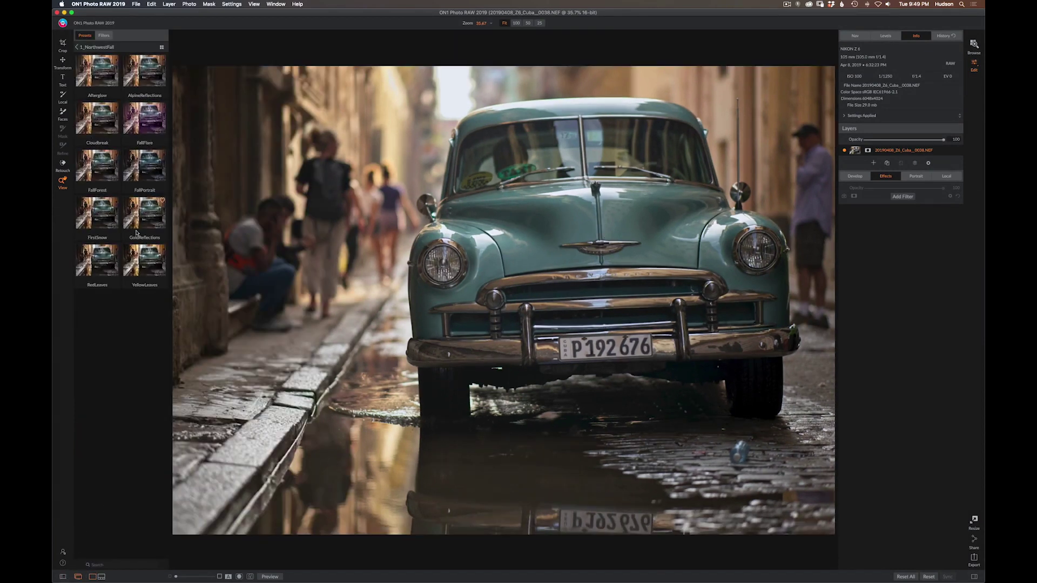
{"action": "left_click", "coordinate": [77, 47]}
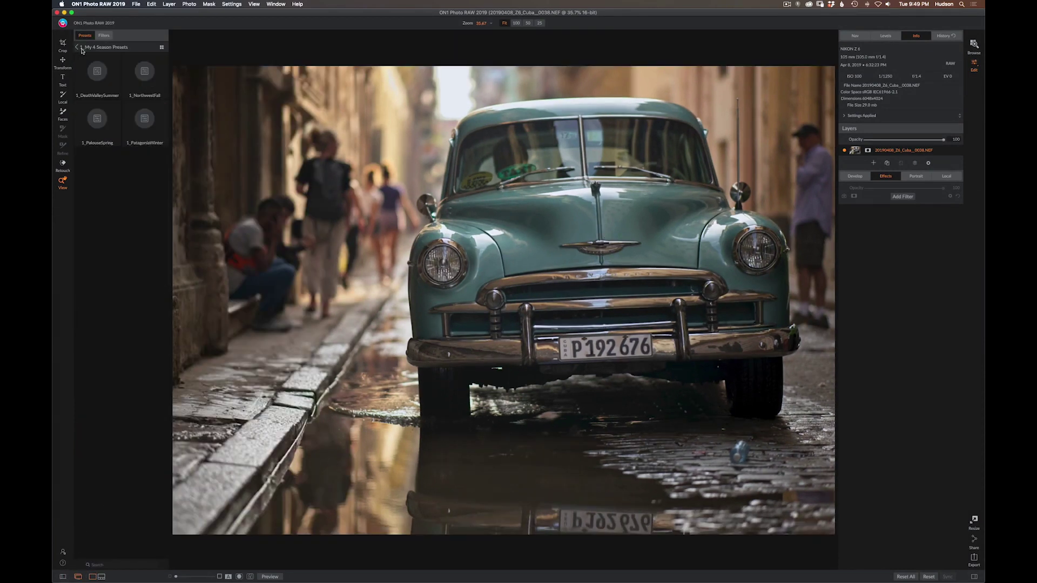
{"action": "left_click", "coordinate": [81, 47]}
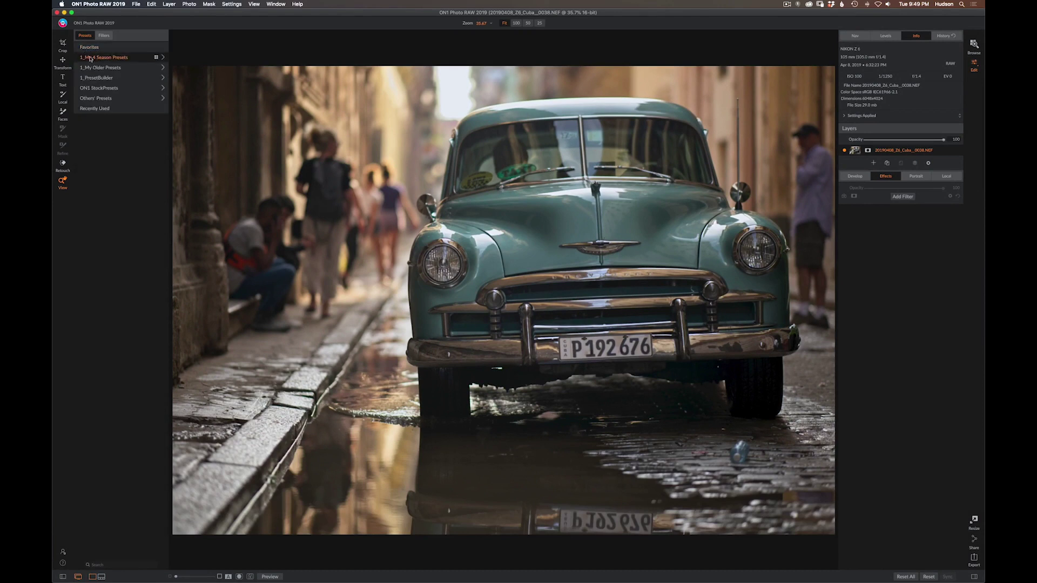
{"action": "left_click", "coordinate": [114, 57]}
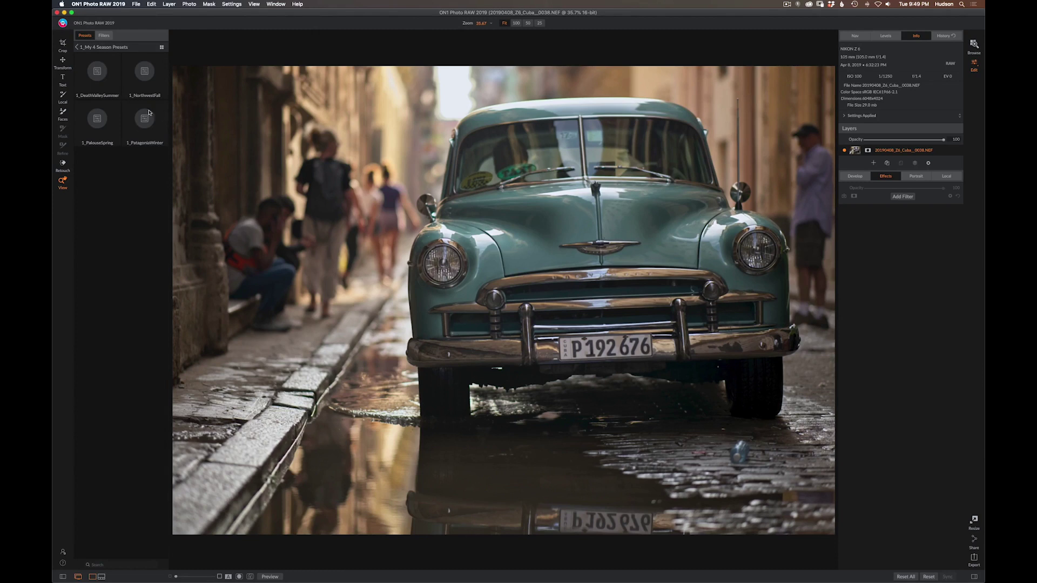
{"action": "left_click", "coordinate": [140, 72]}
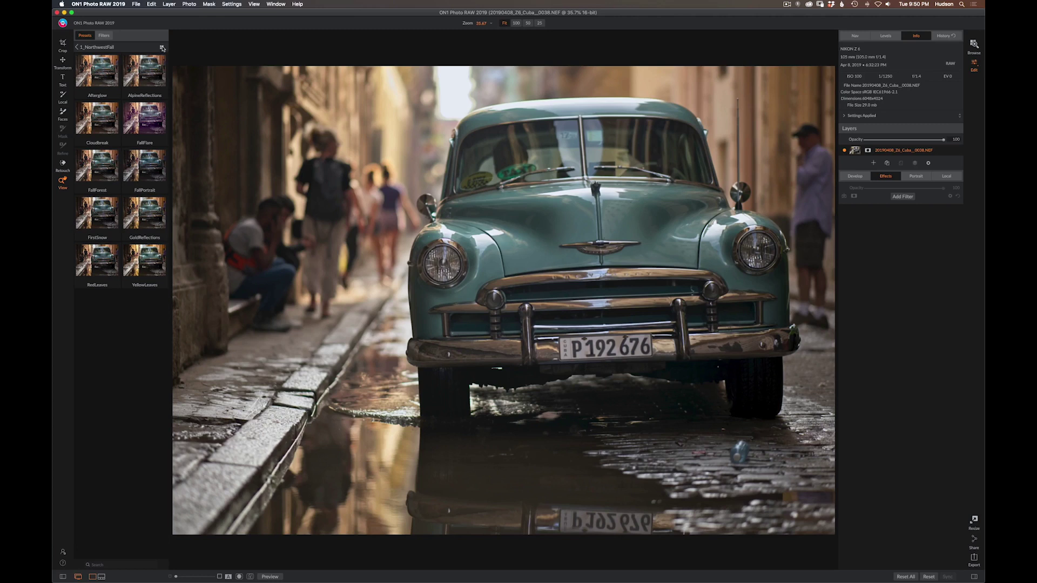
{"action": "left_click", "coordinate": [162, 48]}
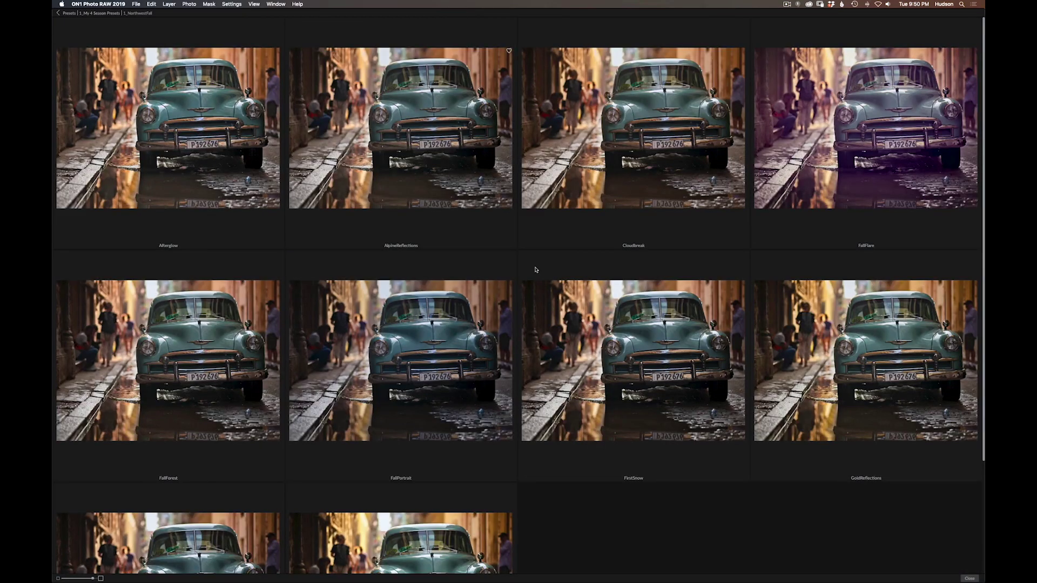
Enlarge the preset previews and apply the GoldReflections preset to the teal car photo
{"action": "key", "text": "super+equal"}
{"action": "scroll", "coordinate": [536, 269], "scroll_direction": "down", "scroll_amount": 3}
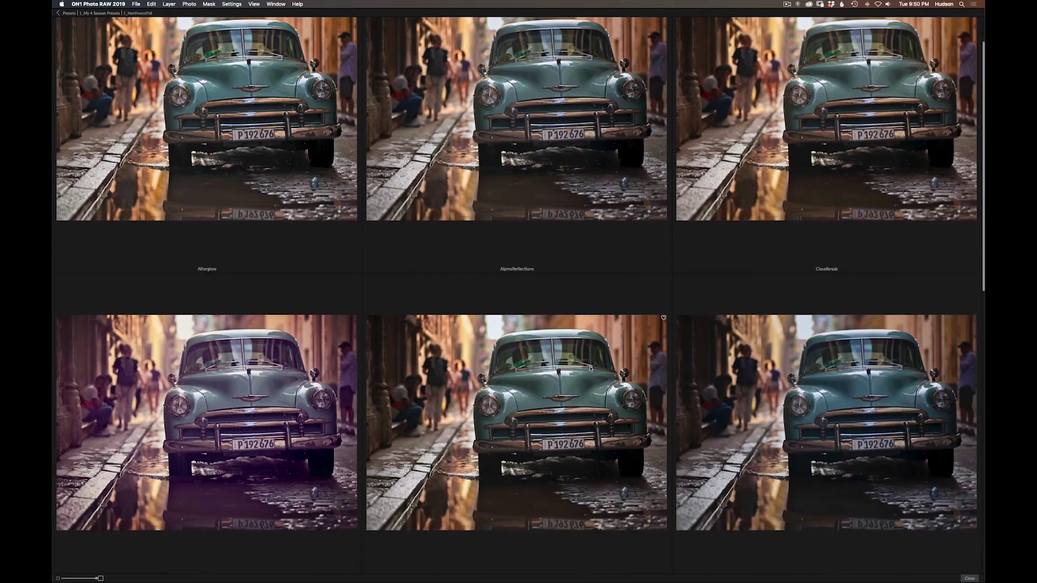
{"action": "scroll", "coordinate": [591, 369], "scroll_direction": "down", "scroll_amount": 5}
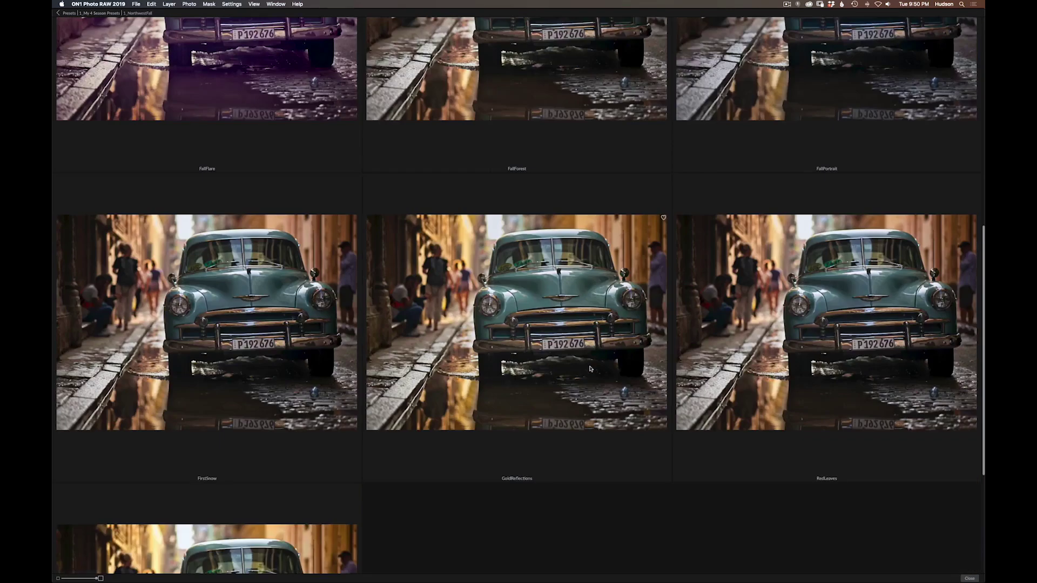
{"action": "scroll", "coordinate": [591, 369], "scroll_direction": "down", "scroll_amount": 2}
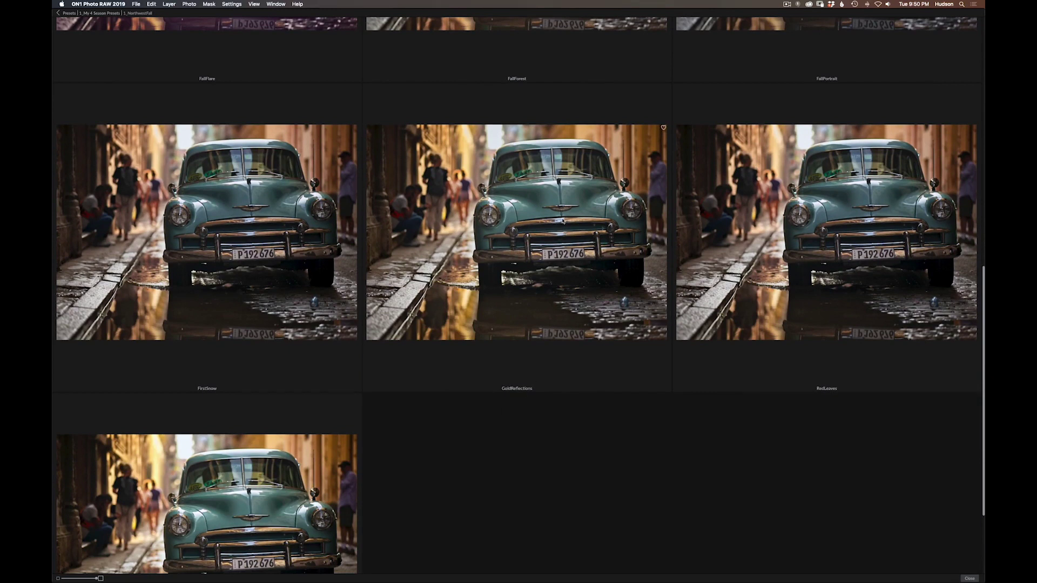
{"action": "left_click", "coordinate": [563, 220]}
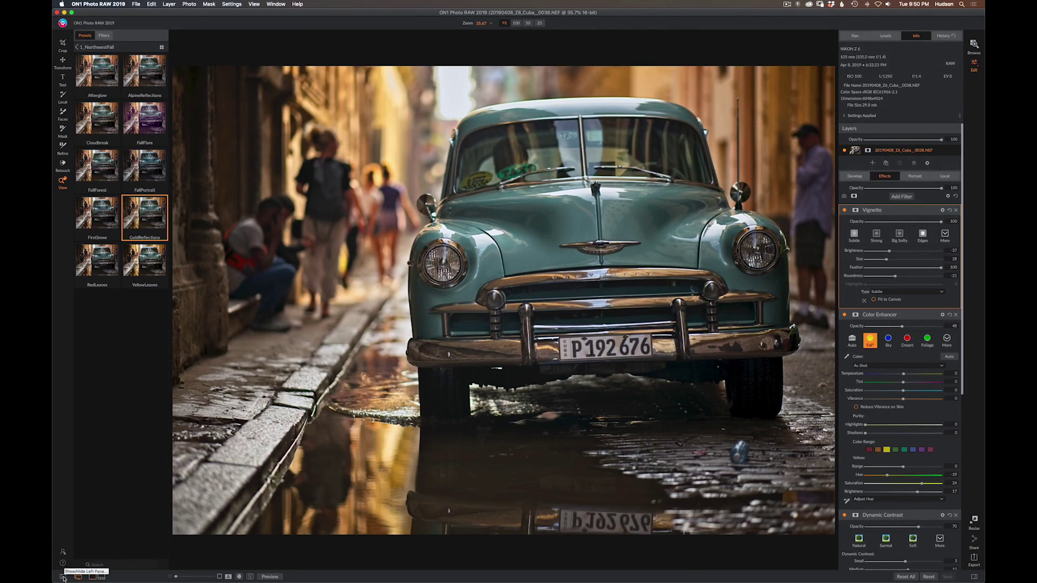
Hide the presets pane and review the Develop settings before returning to the Effects stack
{"action": "left_click", "coordinate": [63, 576]}
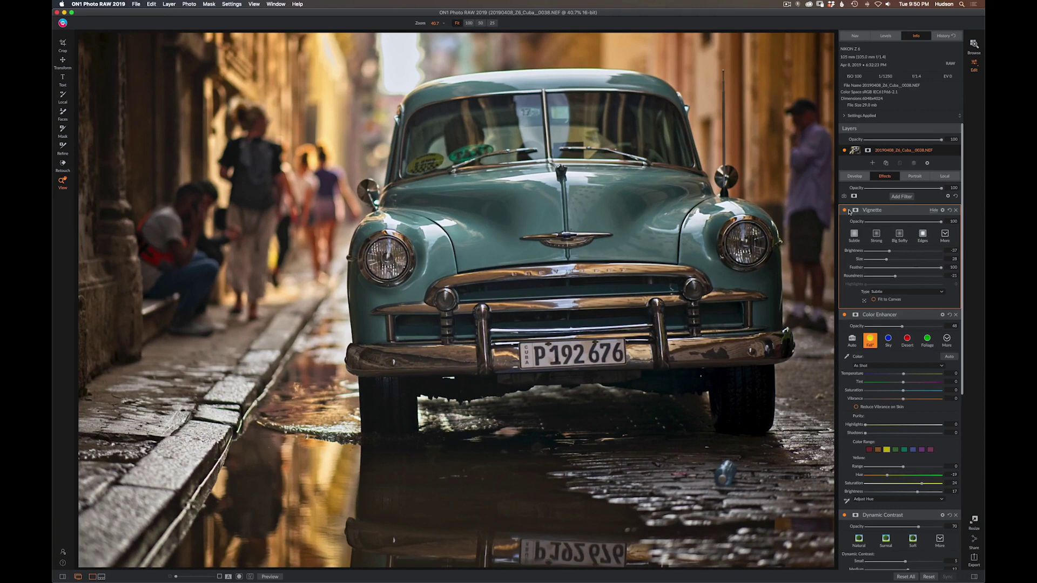
{"action": "scroll", "coordinate": [899, 372], "scroll_direction": "down", "scroll_amount": 5}
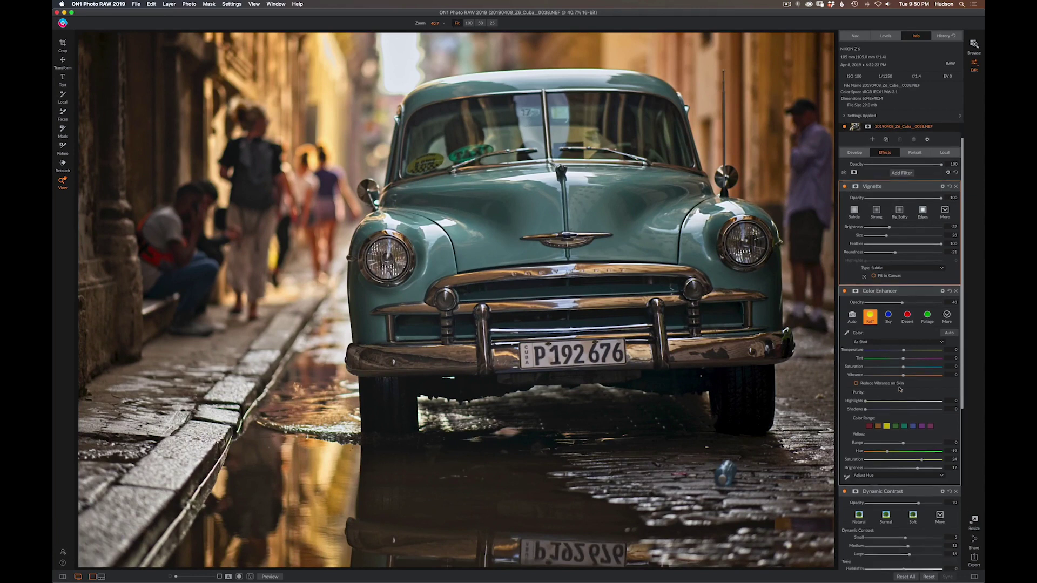
{"action": "scroll", "coordinate": [899, 388], "scroll_direction": "down", "scroll_amount": 10}
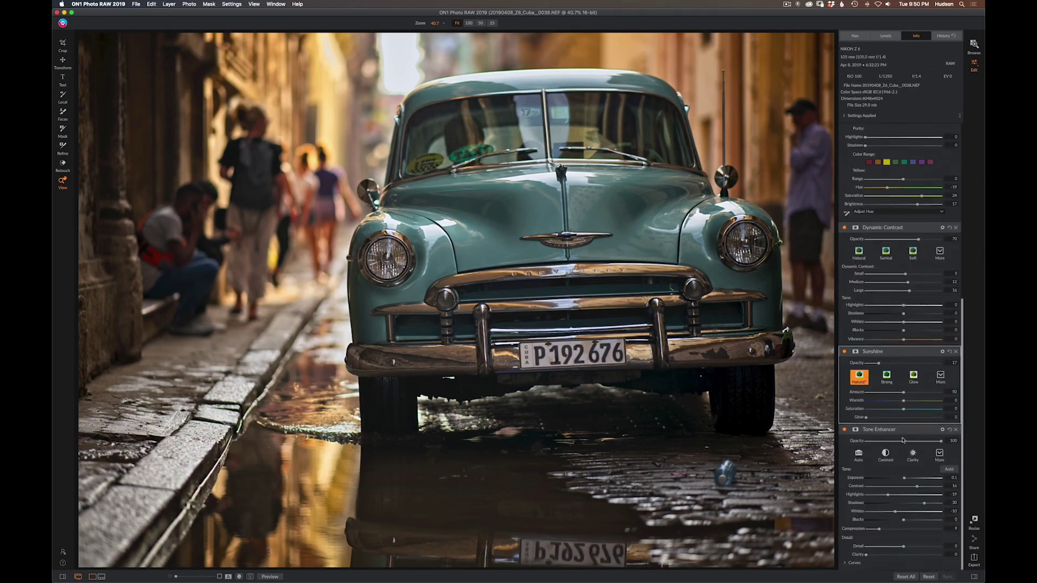
{"action": "scroll", "coordinate": [900, 448], "scroll_direction": "up", "scroll_amount": 15}
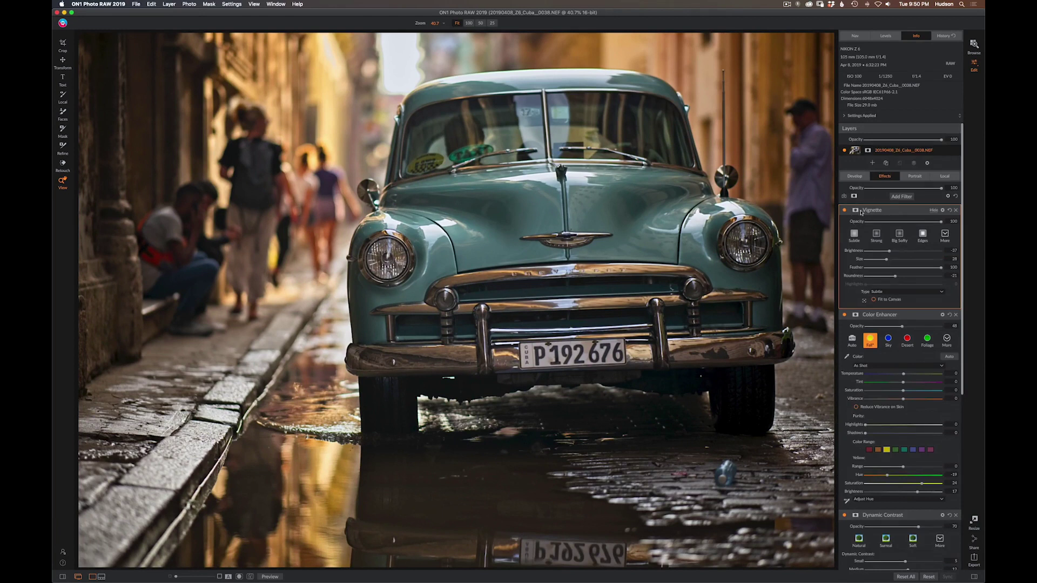
{"action": "left_click", "coordinate": [861, 176]}
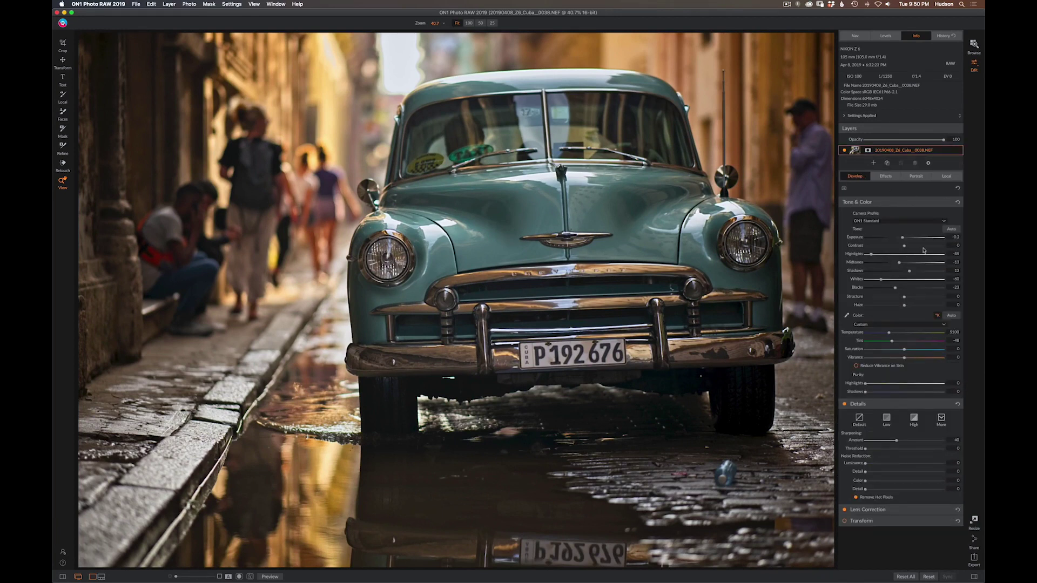
{"action": "left_click", "coordinate": [891, 176]}
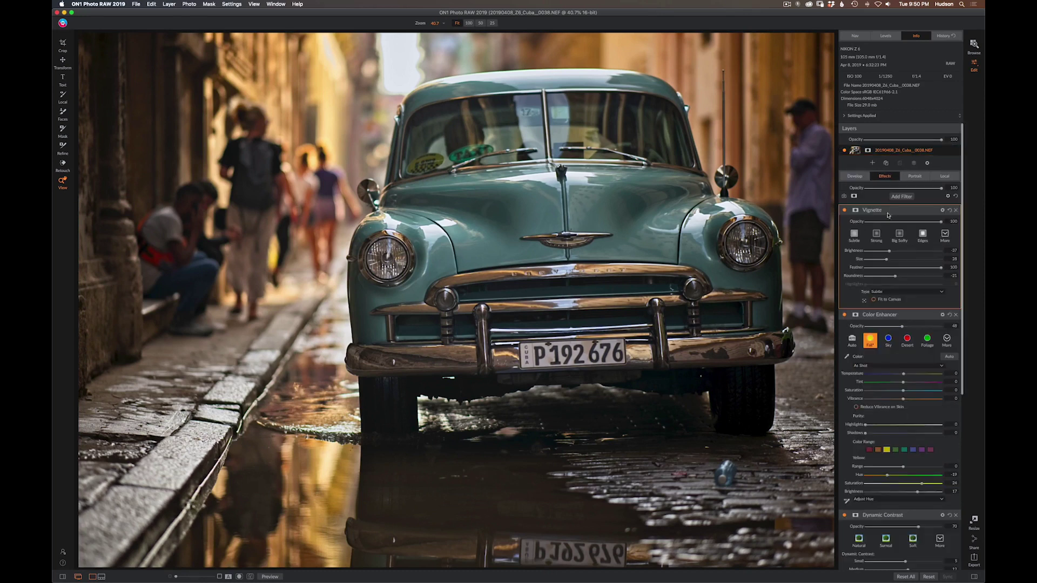
Switch off the preset's Vignette, Color Enhancer and Dynamic Contrast filters
{"action": "left_click", "coordinate": [844, 210]}
{"action": "scroll", "coordinate": [866, 259], "scroll_direction": "down", "scroll_amount": 1}
{"action": "left_click", "coordinate": [844, 301]}
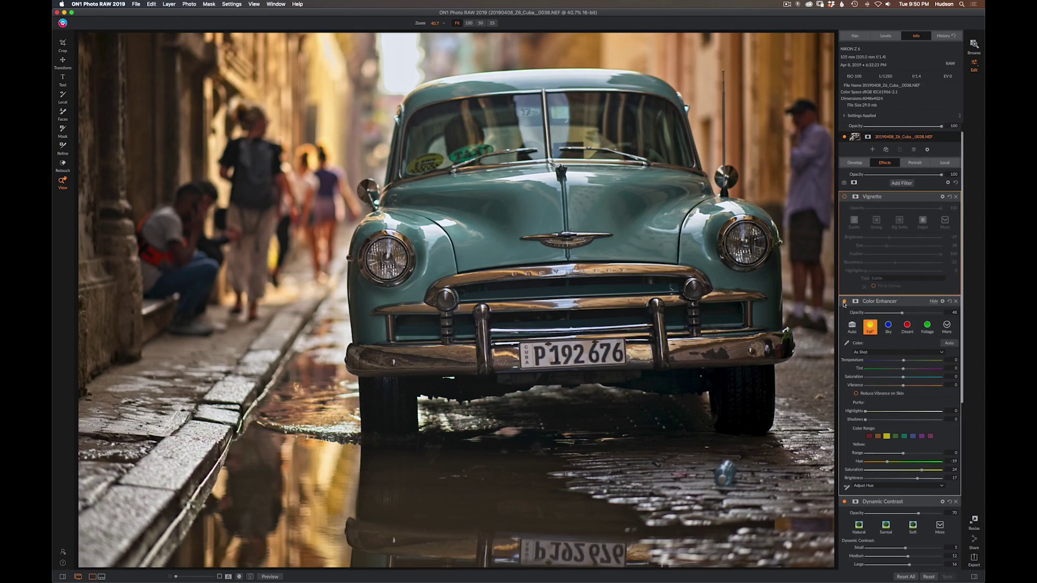
{"action": "scroll", "coordinate": [850, 304], "scroll_direction": "down", "scroll_amount": 6}
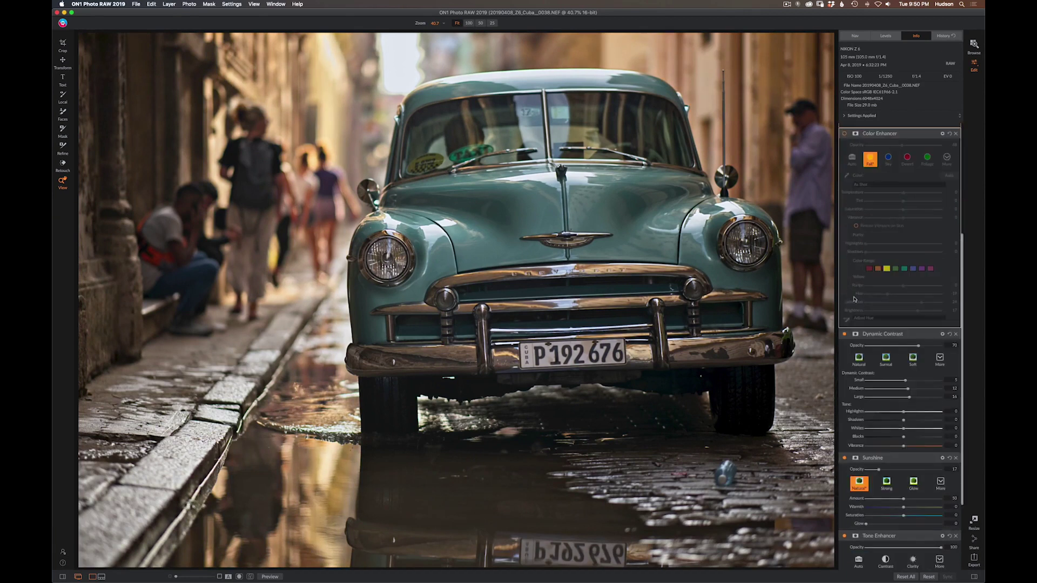
{"action": "left_click", "coordinate": [844, 334]}
{"action": "scroll", "coordinate": [845, 339], "scroll_direction": "down", "scroll_amount": 4}
Toggle the Sunshine filter off and on twice to compare, leaving it on
{"action": "left_click", "coordinate": [846, 352]}
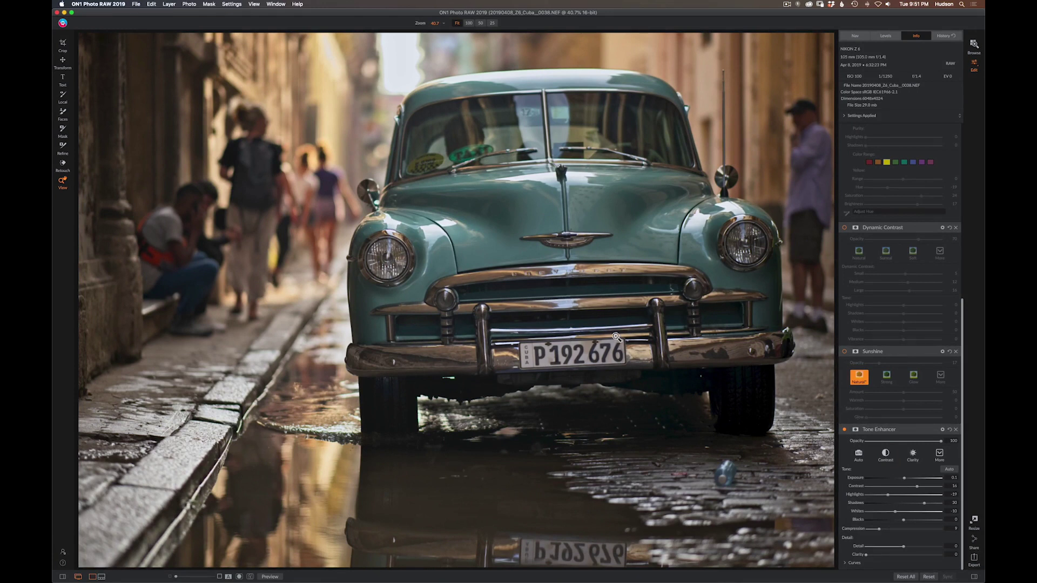
{"action": "left_click", "coordinate": [844, 352]}
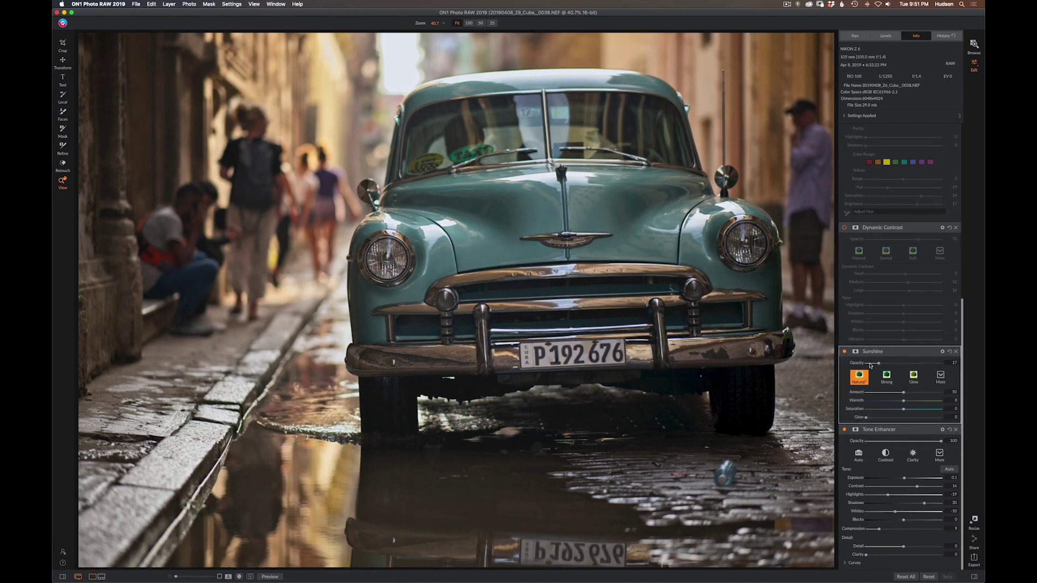
{"action": "left_click", "coordinate": [845, 353]}
{"action": "left_click", "coordinate": [845, 352]}
Re-enable the Dynamic Contrast filter and show its masking options
{"action": "scroll", "coordinate": [918, 367], "scroll_direction": "up", "scroll_amount": 1}
{"action": "scroll", "coordinate": [952, 373], "scroll_direction": "up", "scroll_amount": 2}
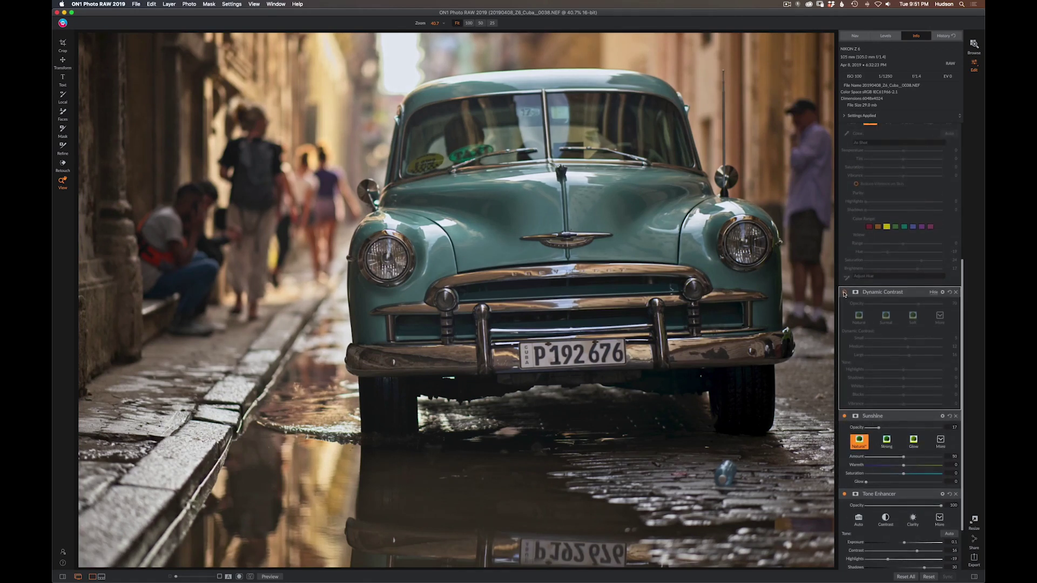
{"action": "left_click", "coordinate": [844, 292]}
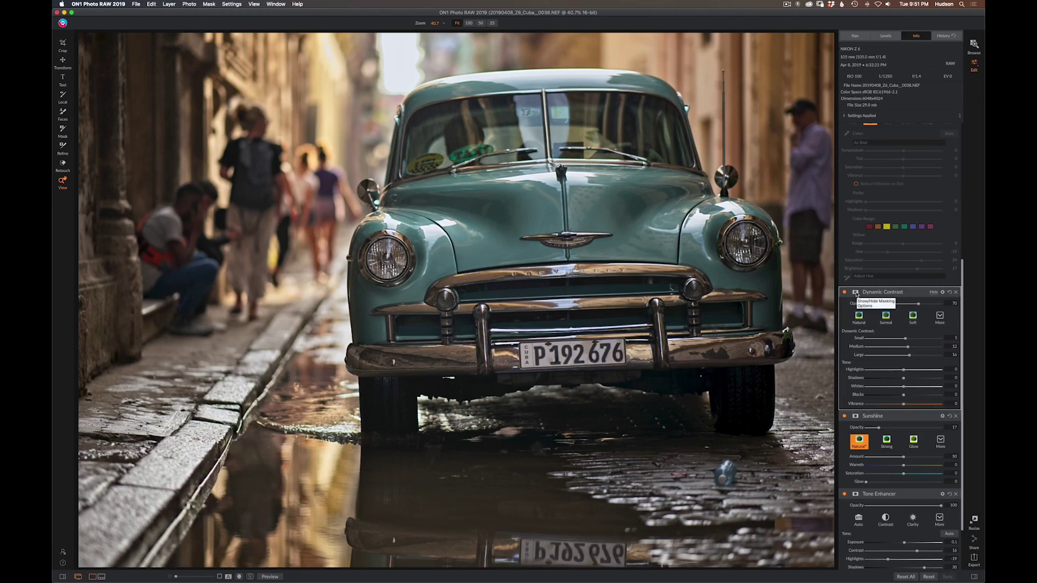
{"action": "left_click", "coordinate": [856, 293]}
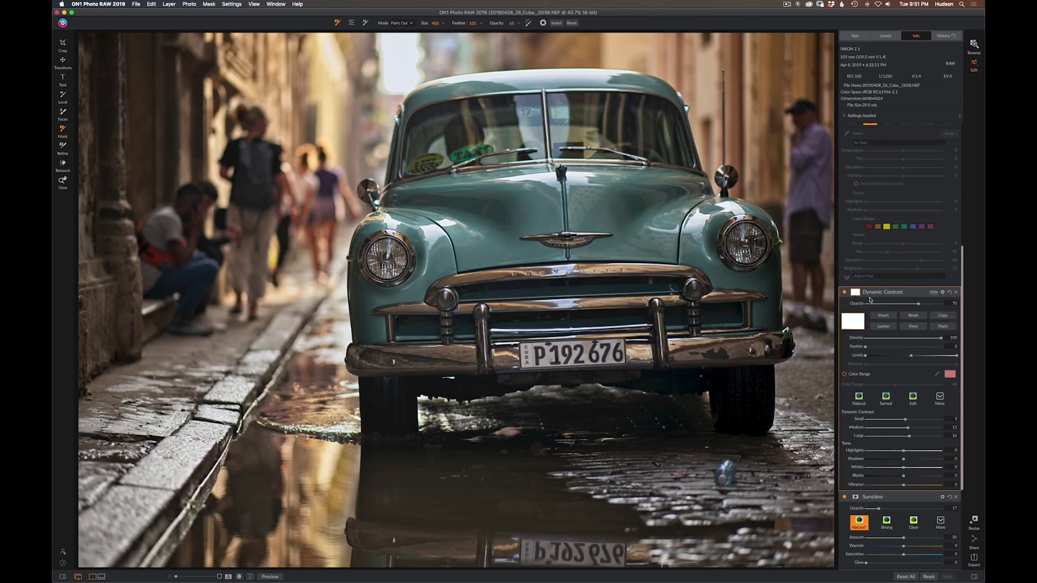
Open Dynamic Contrast's blending options, keeping the Normal blend mode
{"action": "left_click", "coordinate": [943, 293]}
{"action": "left_click", "coordinate": [892, 320]}
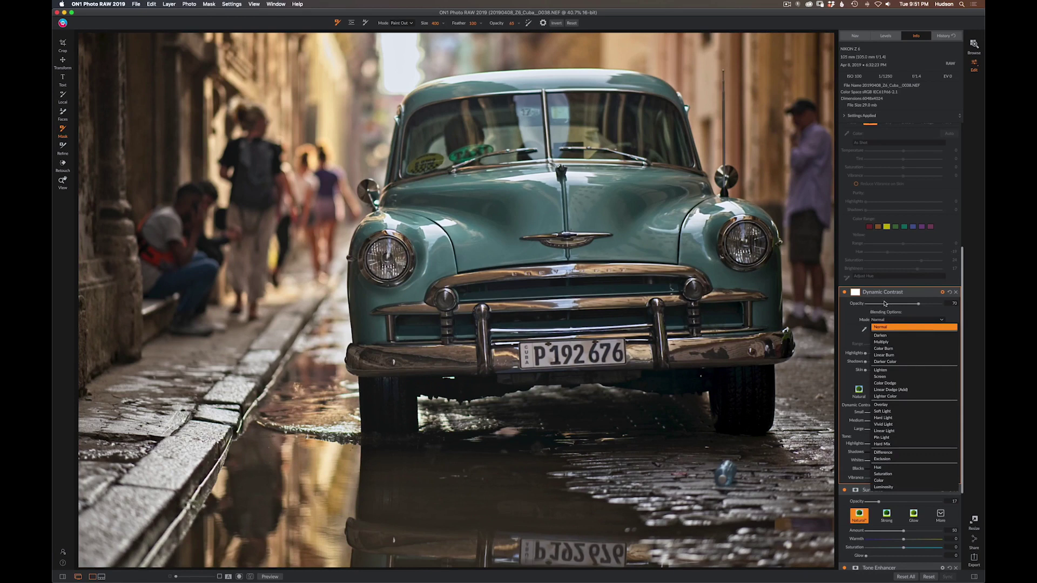
{"action": "left_click", "coordinate": [942, 296]}
Invert the Dynamic Contrast mask and set the mask brush to Paint In at size 1100
{"action": "scroll", "coordinate": [862, 354], "scroll_direction": "down", "scroll_amount": 1}
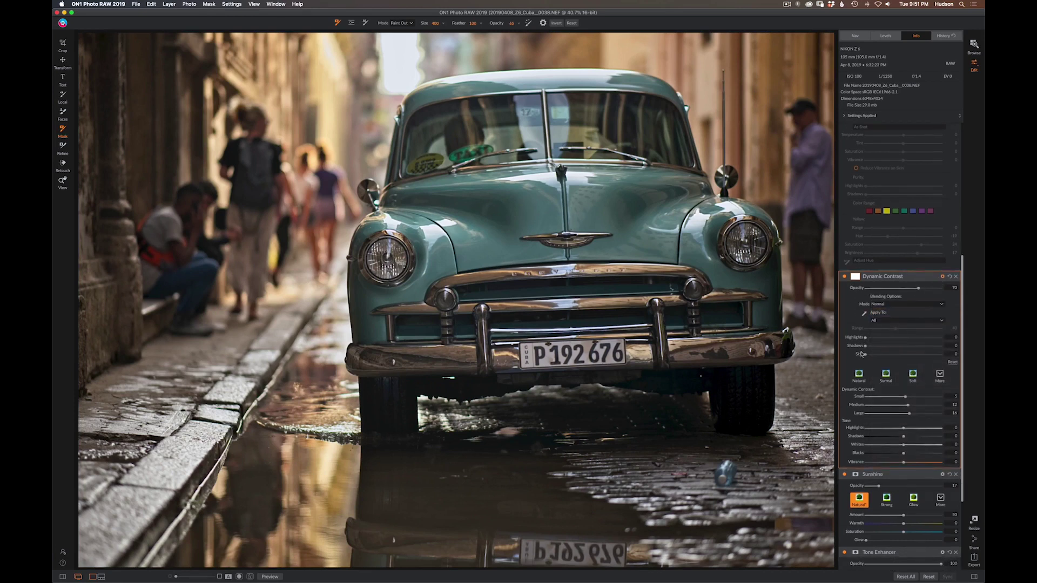
{"action": "left_click", "coordinate": [854, 276]}
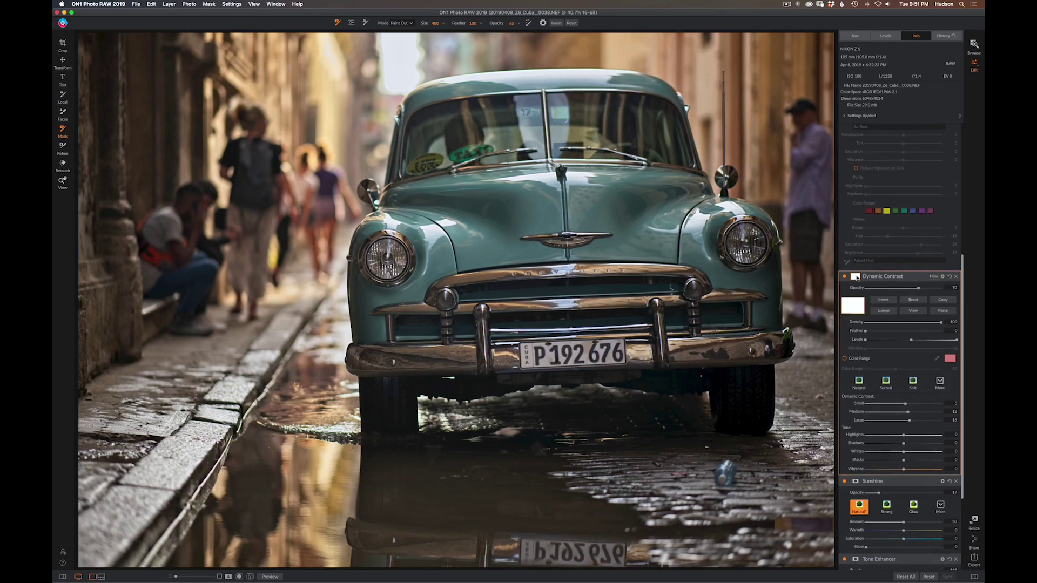
{"action": "left_click", "coordinate": [883, 302]}
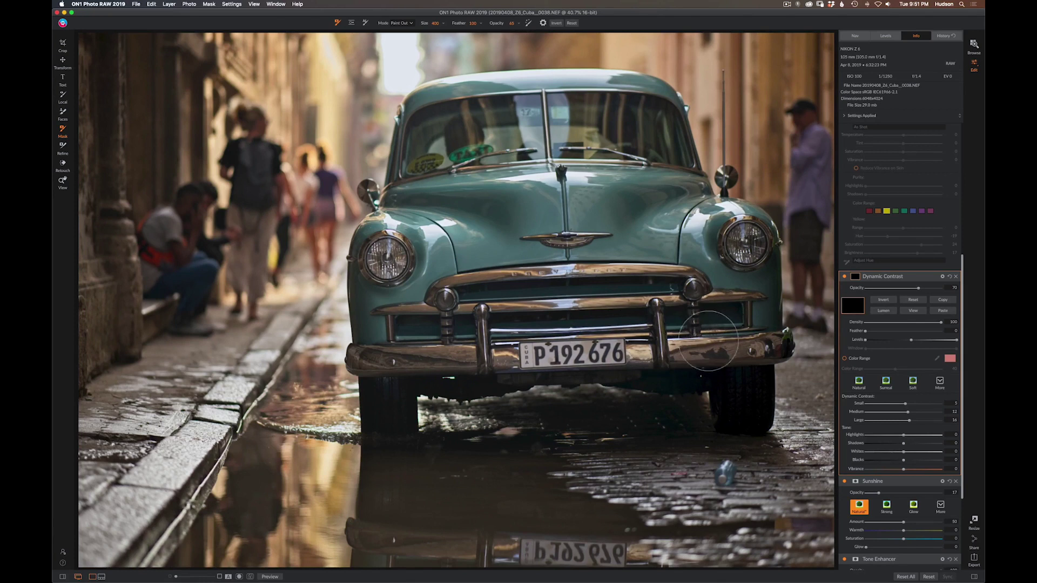
{"action": "left_click", "coordinate": [412, 23]}
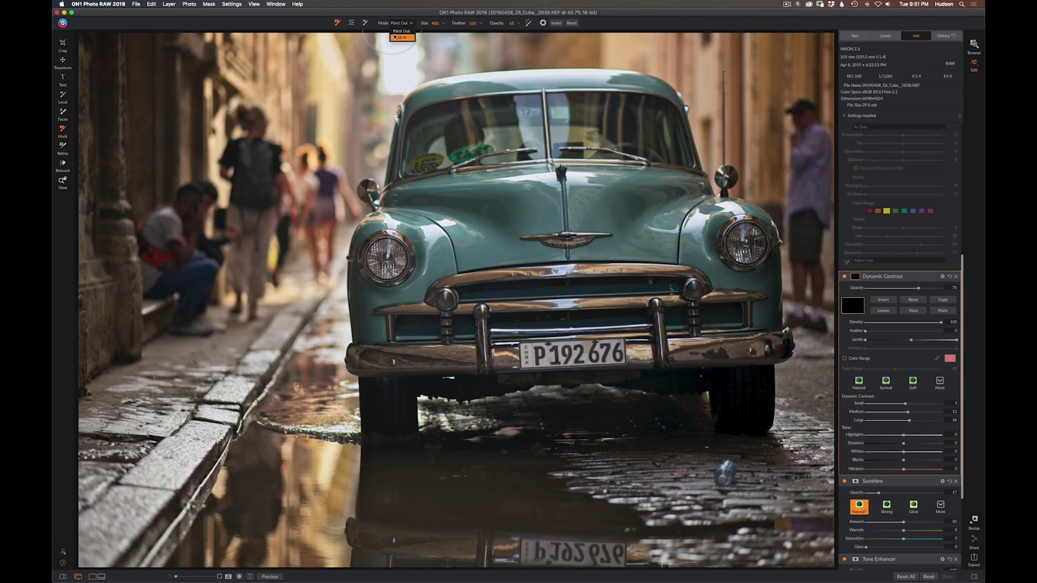
{"action": "left_click", "coordinate": [403, 38]}
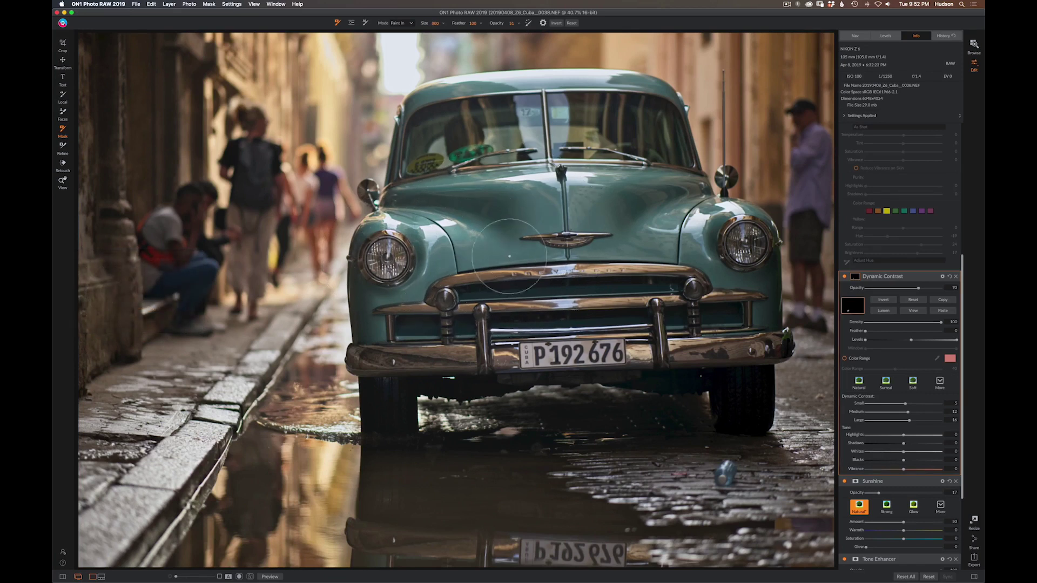
{"action": "key", "text": "bracketright"}
{"action": "key", "text": "bracketright"}
{"action": "key", "text": "bracketright"}
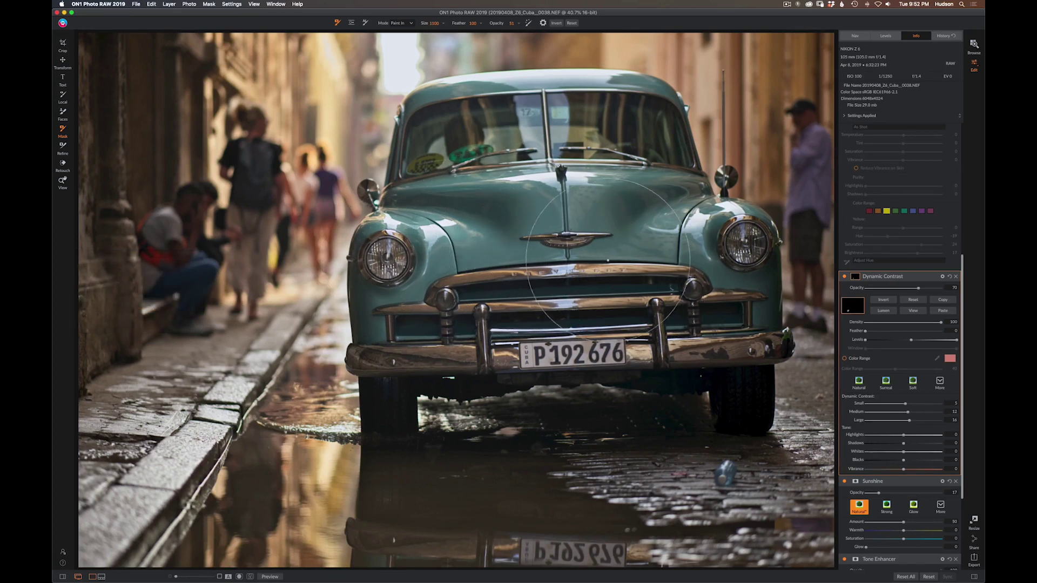
Paint Dynamic Contrast onto the car's hood, then headlights, grille and bumper with a 700 brush
{"action": "mouse_move", "coordinate": [607, 261]}
{"action": "left_mouse_down"}
{"action": "mouse_move", "coordinate": [483, 250]}
{"action": "mouse_move", "coordinate": [430, 269]}
{"action": "mouse_move", "coordinate": [446, 306]}
{"action": "mouse_move", "coordinate": [521, 305]}
{"action": "mouse_move", "coordinate": [604, 270]}
{"action": "mouse_move", "coordinate": [692, 274]}
{"action": "mouse_move", "coordinate": [436, 274]}
{"action": "mouse_move", "coordinate": [378, 289]}
{"action": "mouse_move", "coordinate": [578, 316]}
{"action": "mouse_move", "coordinate": [740, 298]}
{"action": "mouse_move", "coordinate": [728, 251]}
{"action": "mouse_move", "coordinate": [599, 235]}
{"action": "left_mouse_up"}
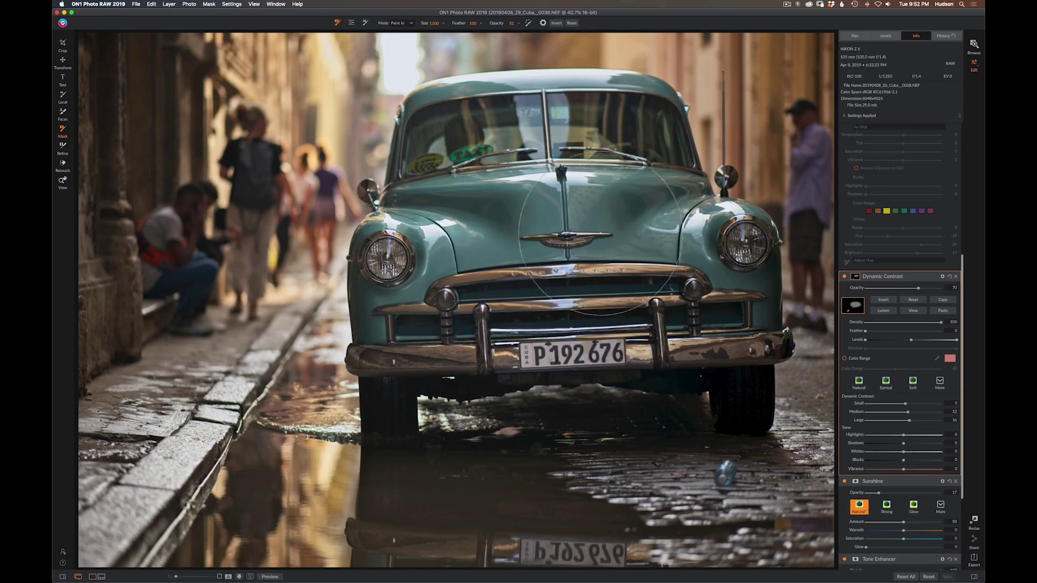
{"action": "key", "text": "bracketleft"}
{"action": "key", "text": "bracketleft"}
{"action": "key", "text": "bracketleft"}
{"action": "key", "text": "bracketleft"}
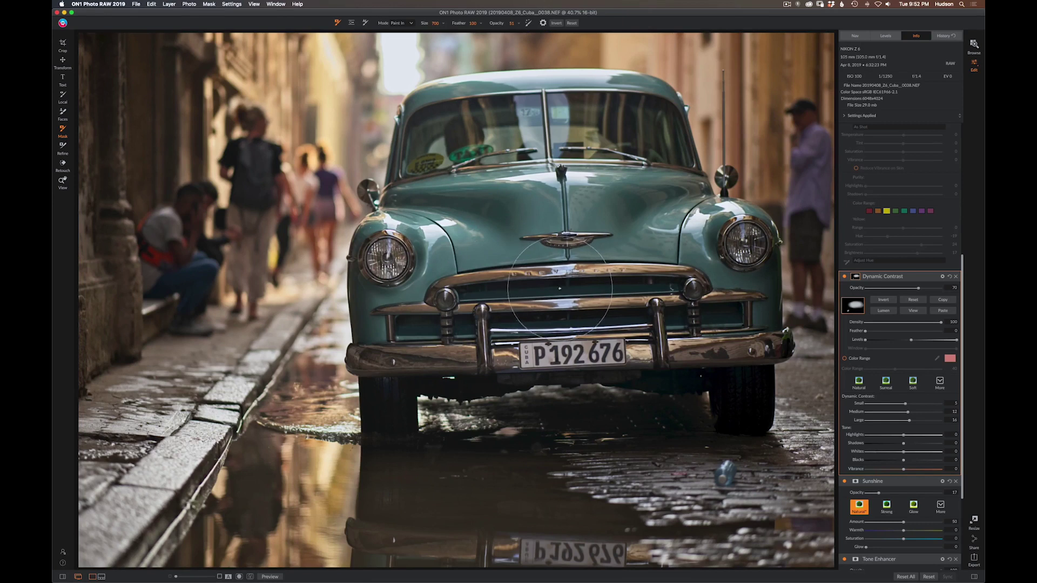
{"action": "mouse_move", "coordinate": [560, 288]}
{"action": "left_mouse_down"}
{"action": "mouse_move", "coordinate": [433, 310]}
{"action": "mouse_move", "coordinate": [366, 346]}
{"action": "mouse_move", "coordinate": [718, 339]}
{"action": "mouse_move", "coordinate": [752, 305]}
{"action": "mouse_move", "coordinate": [745, 252]}
{"action": "mouse_move", "coordinate": [466, 203]}
{"action": "mouse_move", "coordinate": [410, 216]}
{"action": "mouse_move", "coordinate": [387, 280]}
{"action": "mouse_move", "coordinate": [396, 324]}
{"action": "mouse_move", "coordinate": [595, 342]}
{"action": "mouse_move", "coordinate": [711, 324]}
{"action": "mouse_move", "coordinate": [731, 294]}
{"action": "mouse_move", "coordinate": [649, 299]}
{"action": "mouse_move", "coordinate": [572, 374]}
{"action": "mouse_move", "coordinate": [570, 414]}
{"action": "mouse_move", "coordinate": [263, 422]}
{"action": "mouse_move", "coordinate": [266, 410]}
{"action": "mouse_move", "coordinate": [424, 428]}
{"action": "mouse_move", "coordinate": [621, 466]}
{"action": "mouse_move", "coordinate": [644, 453]}
{"action": "mouse_move", "coordinate": [629, 428]}
{"action": "mouse_move", "coordinate": [325, 426]}
{"action": "mouse_move", "coordinate": [280, 488]}
{"action": "mouse_move", "coordinate": [377, 473]}
{"action": "mouse_move", "coordinate": [438, 485]}
{"action": "mouse_move", "coordinate": [399, 521]}
{"action": "mouse_move", "coordinate": [605, 550]}
{"action": "mouse_move", "coordinate": [421, 543]}
{"action": "mouse_move", "coordinate": [570, 546]}
{"action": "mouse_move", "coordinate": [322, 524]}
{"action": "mouse_move", "coordinate": [271, 500]}
{"action": "mouse_move", "coordinate": [410, 326]}
{"action": "left_mouse_up"}
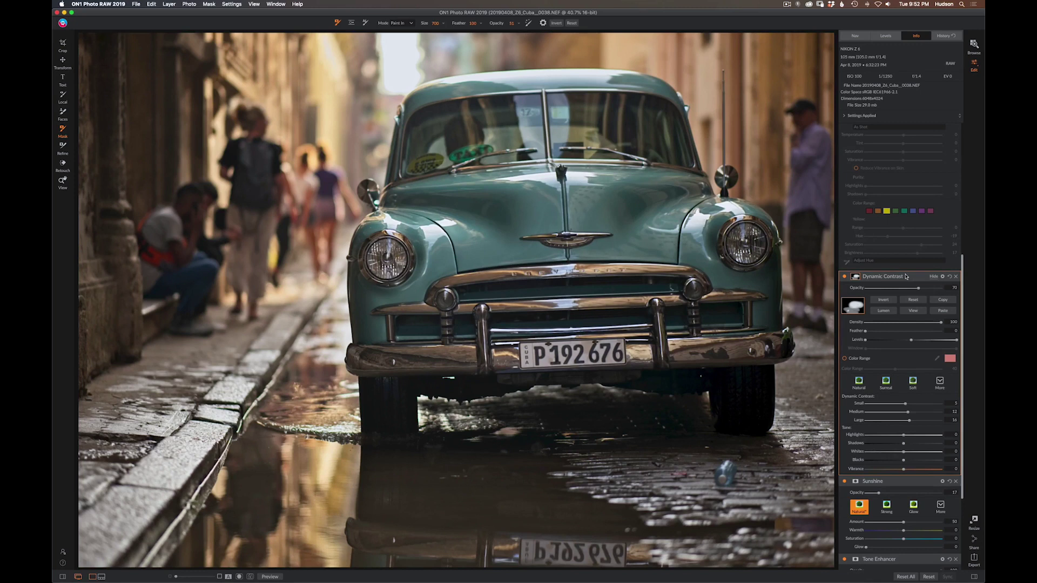
{"action": "scroll", "coordinate": [900, 276], "scroll_direction": "up", "scroll_amount": 3}
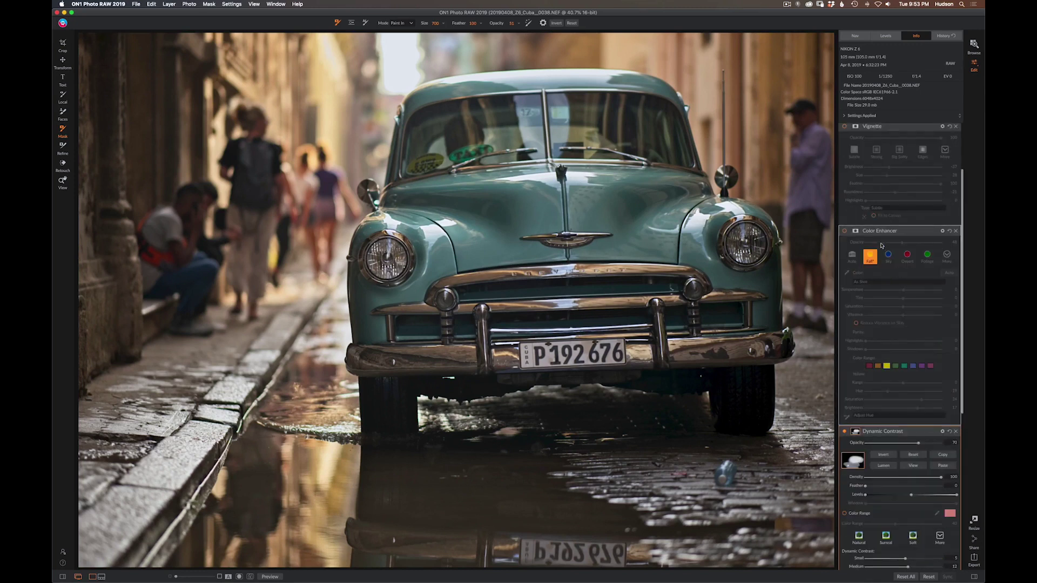
Enable Color Enhancer with Orange saturation raised to 32, then briefly review the Develop adjustments
{"action": "left_click", "coordinate": [844, 231]}
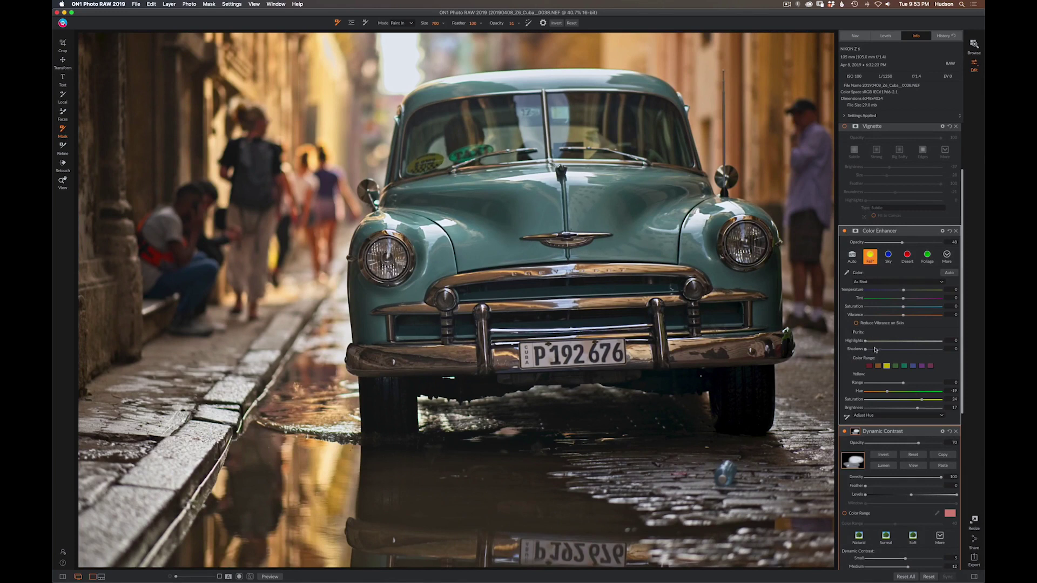
{"action": "left_click", "coordinate": [878, 366]}
{"action": "key", "text": "super+l"}
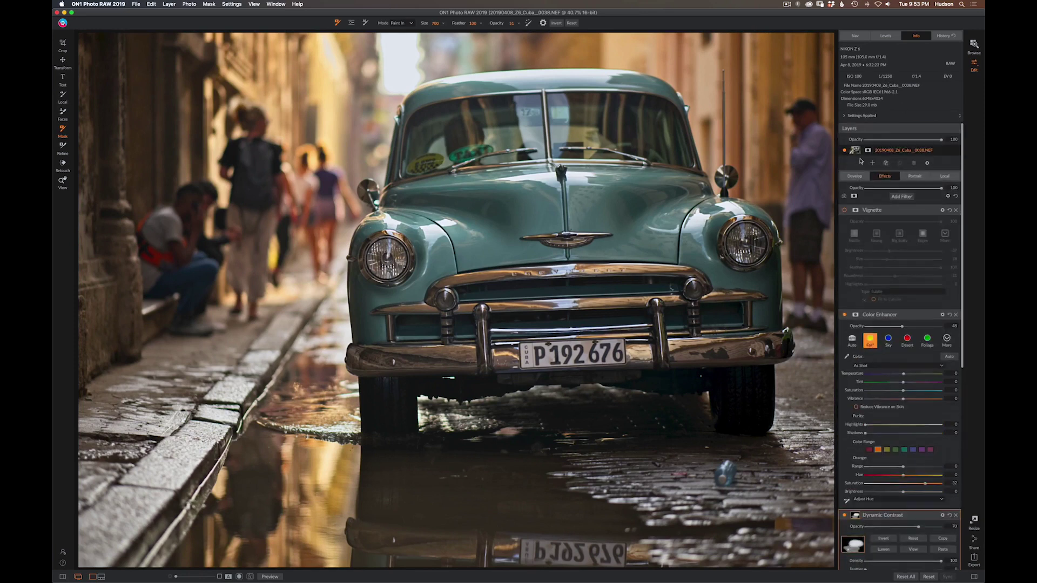
{"action": "left_click", "coordinate": [855, 175]}
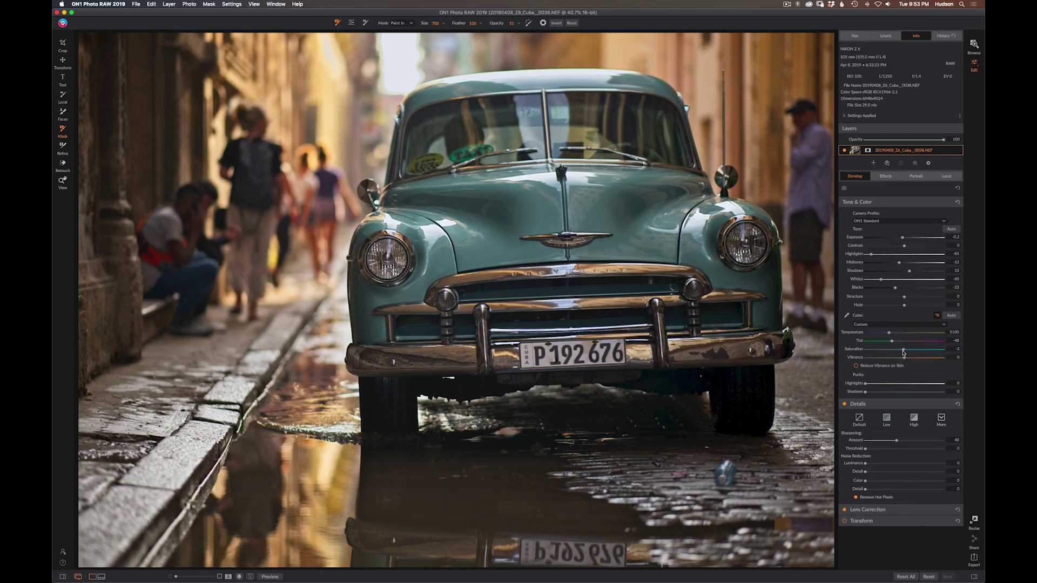
{"action": "left_click", "coordinate": [892, 177]}
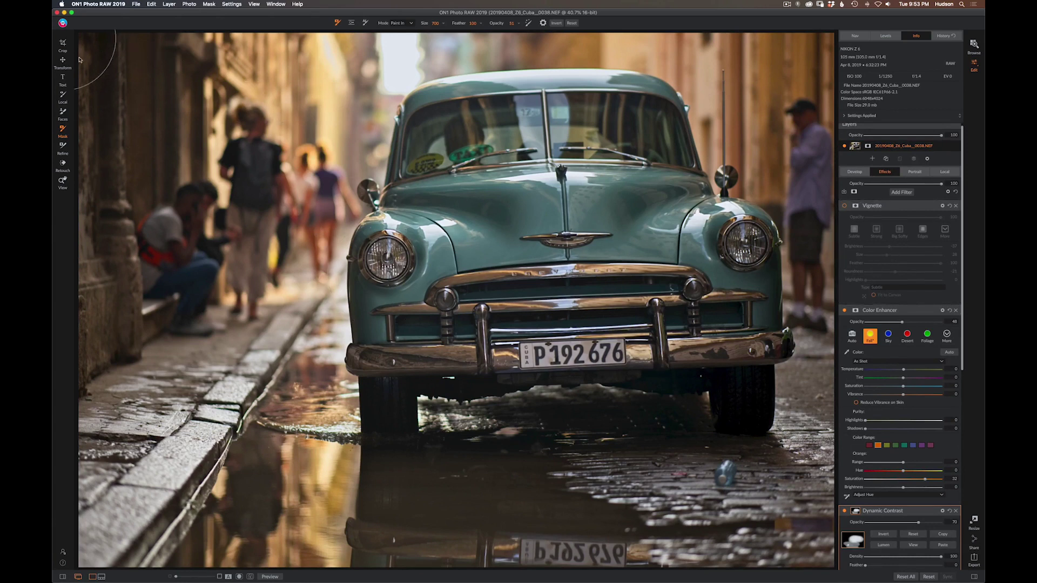
{"action": "left_click", "coordinate": [63, 164]}
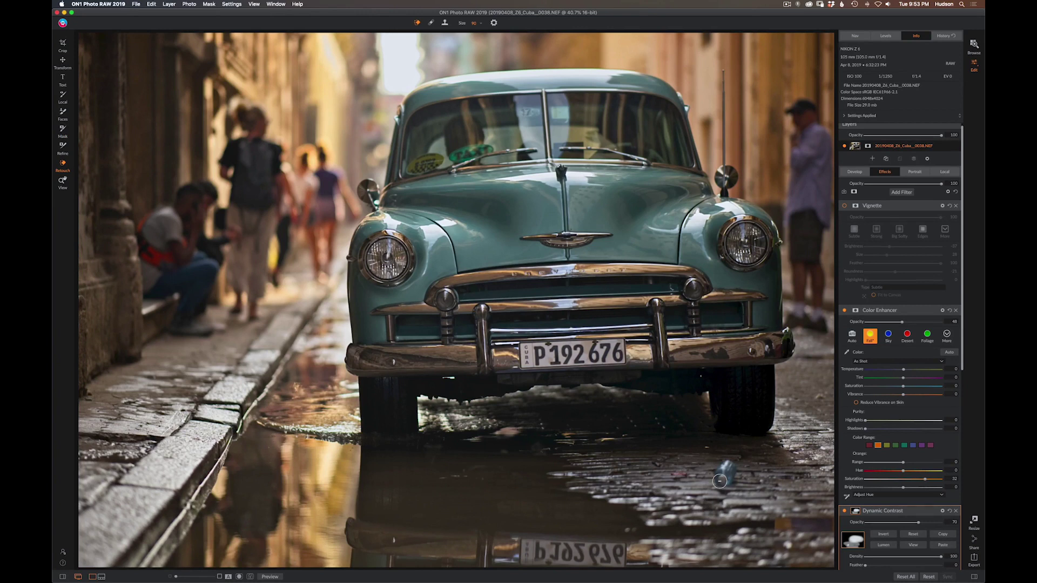
Erase the puddle bottle and leftover street spots using brush sizes 125, 100 and 50
{"action": "key", "text": "bracketright"}
{"action": "key", "text": "bracketright"}
{"action": "key", "text": "bracketright"}
{"action": "mouse_move", "coordinate": [713, 480]}
{"action": "left_mouse_down"}
{"action": "mouse_move", "coordinate": [742, 480]}
{"action": "mouse_move", "coordinate": [718, 479]}
{"action": "mouse_move", "coordinate": [727, 471]}
{"action": "left_mouse_up"}
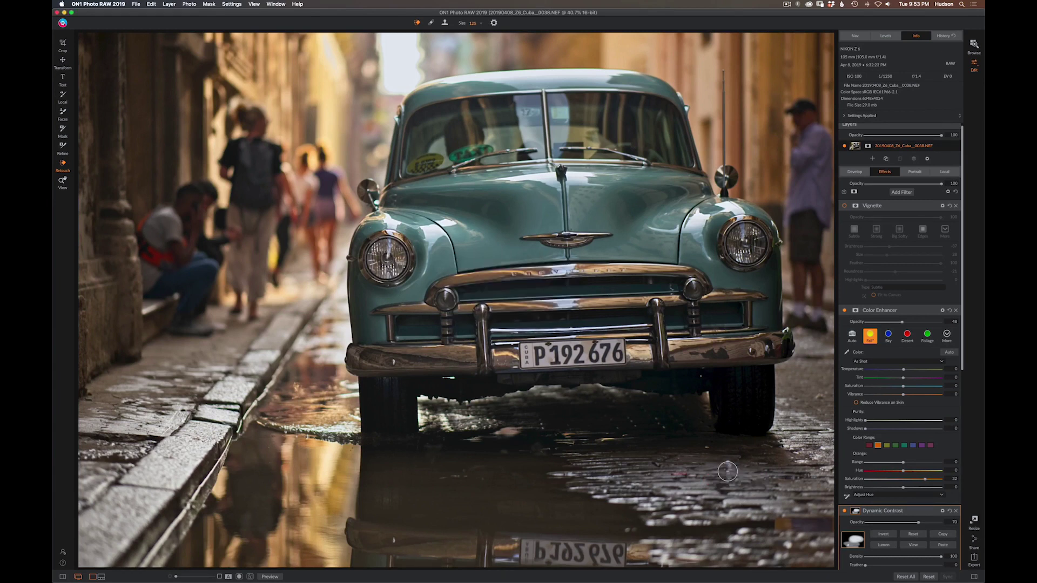
{"action": "key", "text": "bracketleft"}
{"action": "left_click_drag", "start_coordinate": [726, 486], "coordinate": [702, 485]}
{"action": "key", "text": "bracketleft"}
{"action": "key", "text": "bracketleft"}
{"action": "key", "text": "bracketleft"}
{"action": "key", "text": "bracketleft"}
{"action": "left_click_drag", "start_coordinate": [686, 473], "coordinate": [671, 475]}
{"action": "left_click_drag", "start_coordinate": [683, 476], "coordinate": [672, 476]}
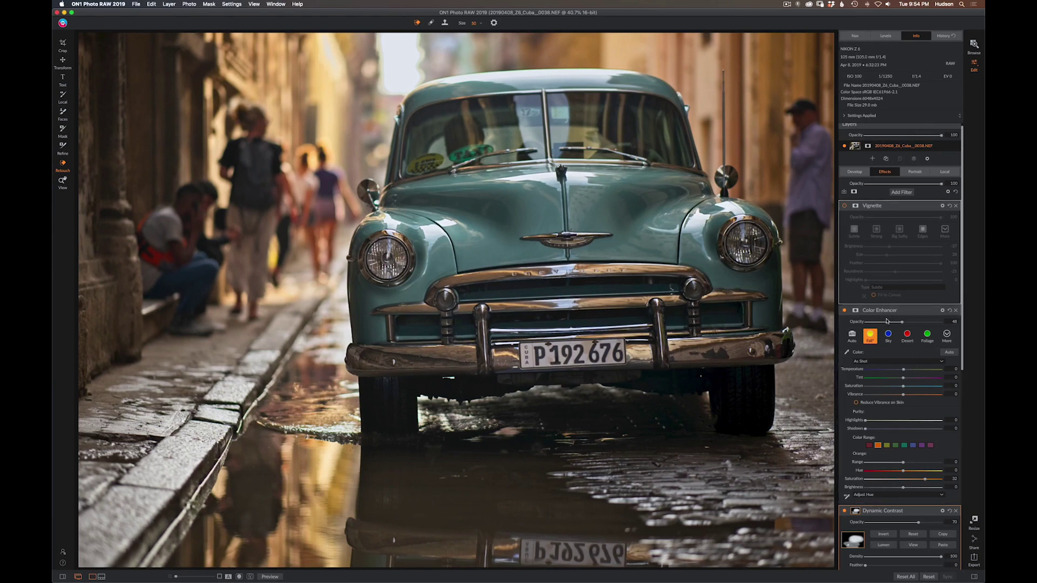
Apply a Big Softy vignette centred on the car: size 17, feather 100, brightness -74
{"action": "left_click", "coordinate": [845, 206]}
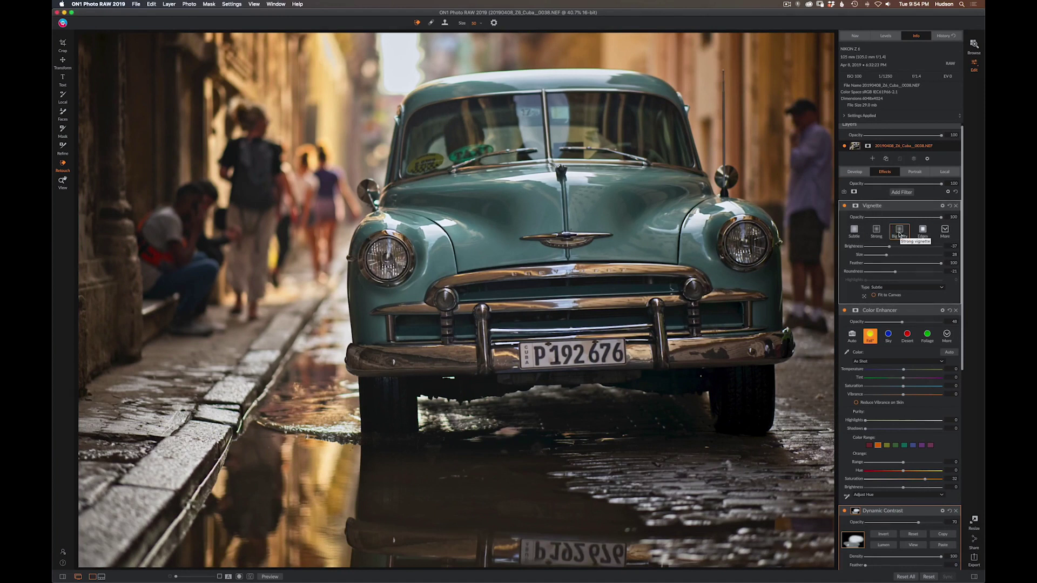
{"action": "left_click", "coordinate": [899, 232]}
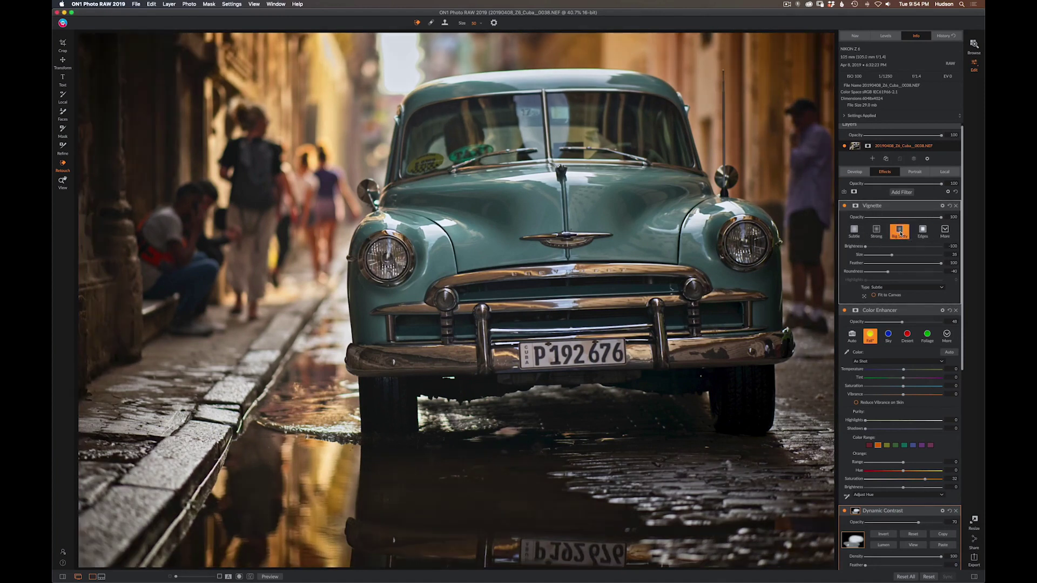
{"action": "left_click", "coordinate": [866, 264]}
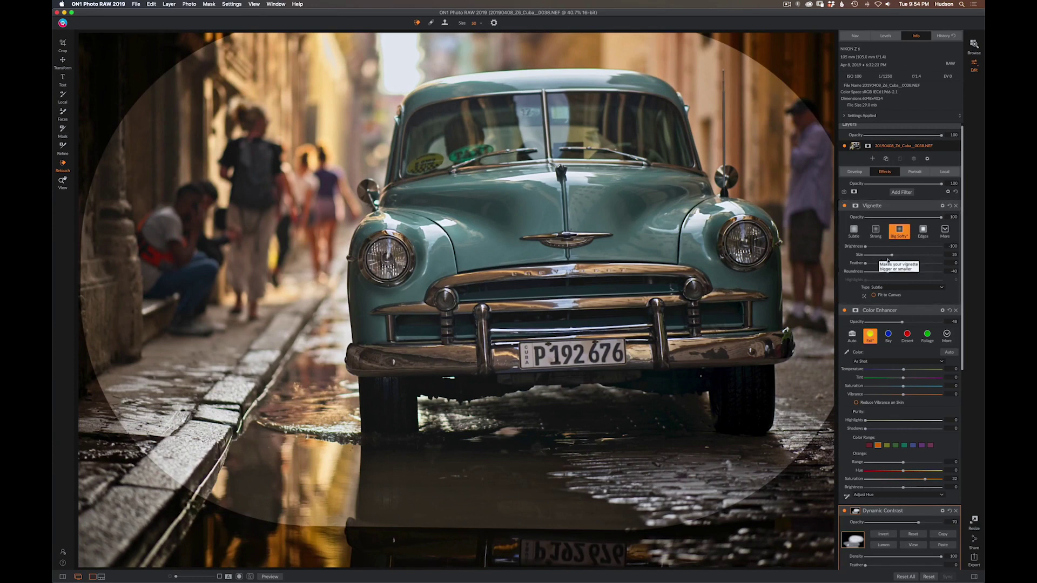
{"action": "left_click_drag", "start_coordinate": [892, 255], "coordinate": [954, 280]}
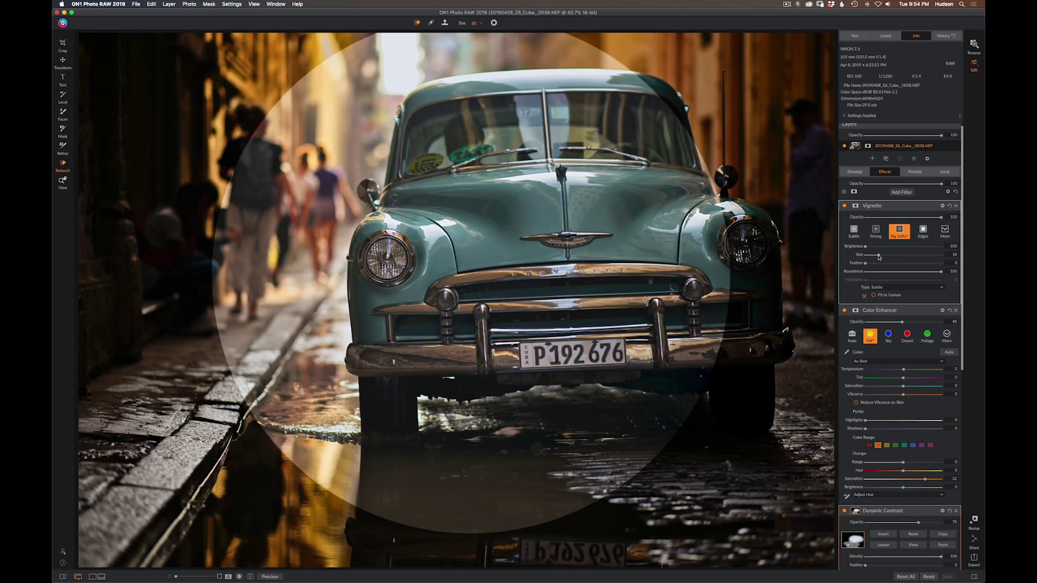
{"action": "left_click_drag", "start_coordinate": [878, 256], "coordinate": [874, 256]}
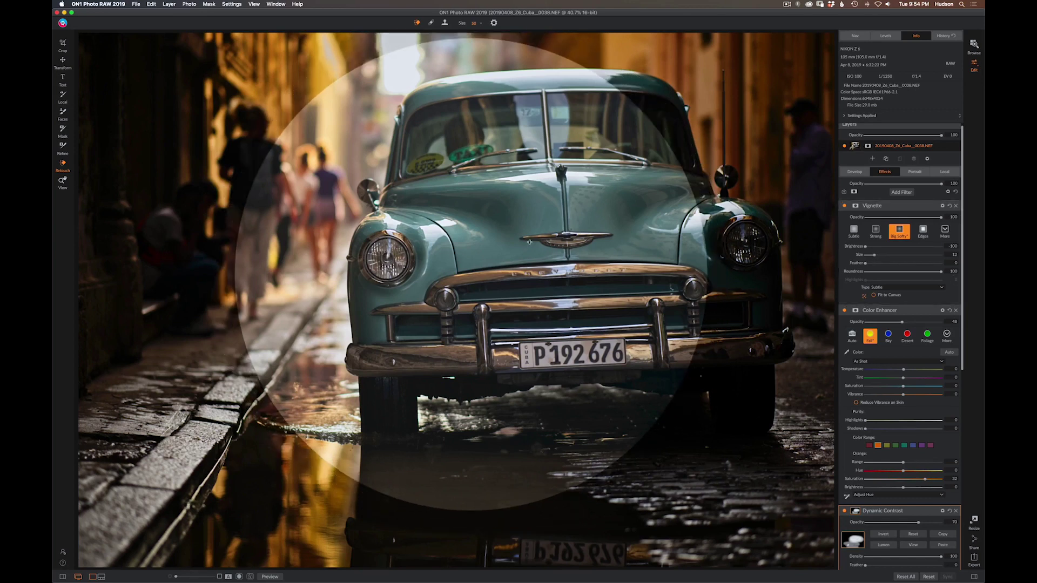
{"action": "left_click_drag", "start_coordinate": [463, 273], "coordinate": [553, 266]}
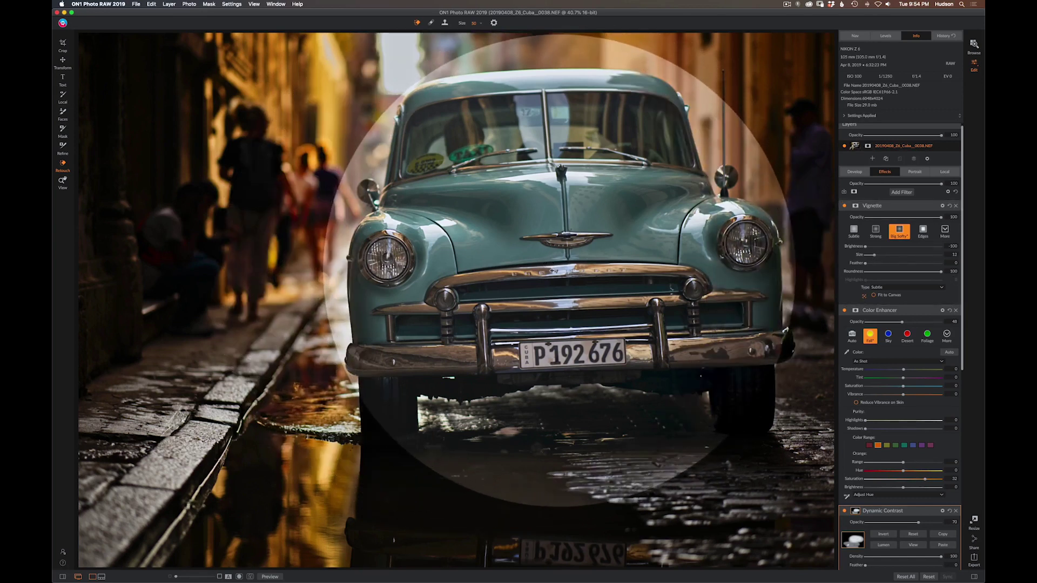
{"action": "left_click_drag", "start_coordinate": [865, 263], "coordinate": [942, 264]}
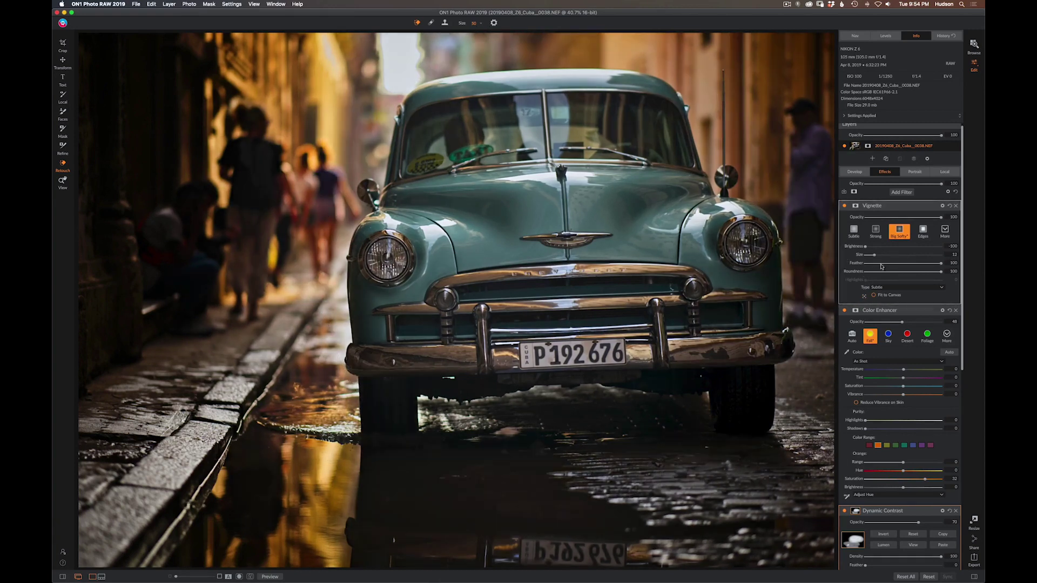
{"action": "left_click_drag", "start_coordinate": [876, 257], "coordinate": [879, 258]}
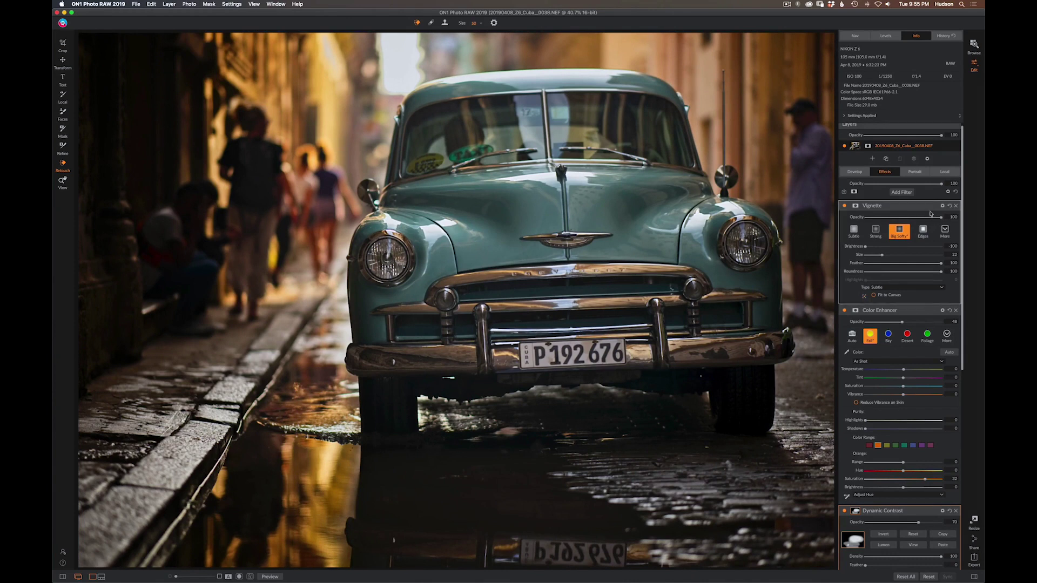
{"action": "left_click_drag", "start_coordinate": [869, 248], "coordinate": [879, 249]}
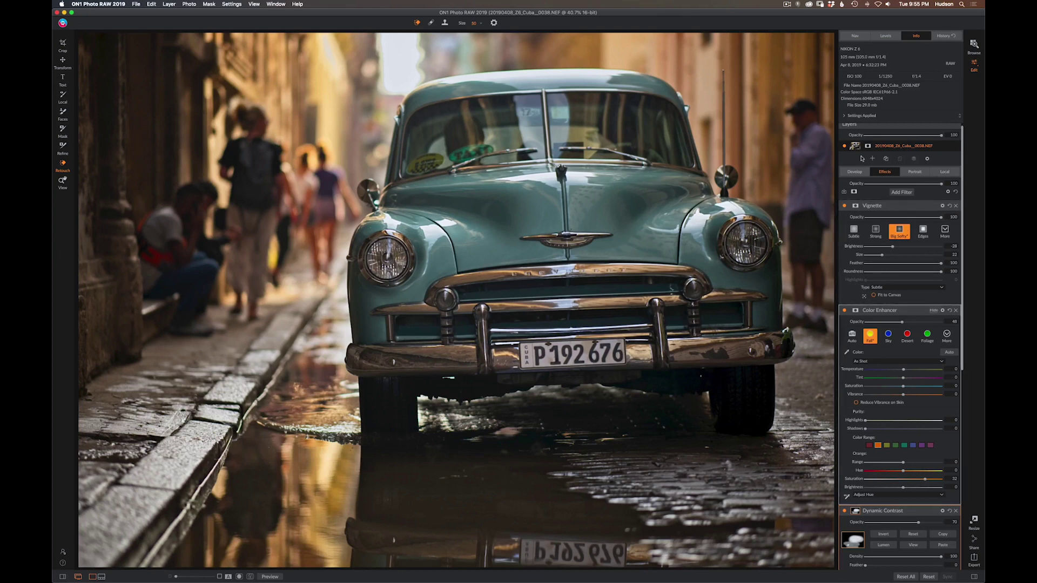
Collapse the Vignette, Color Enhancer and Dynamic Contrast settings panels
{"action": "left_click", "coordinate": [932, 207]}
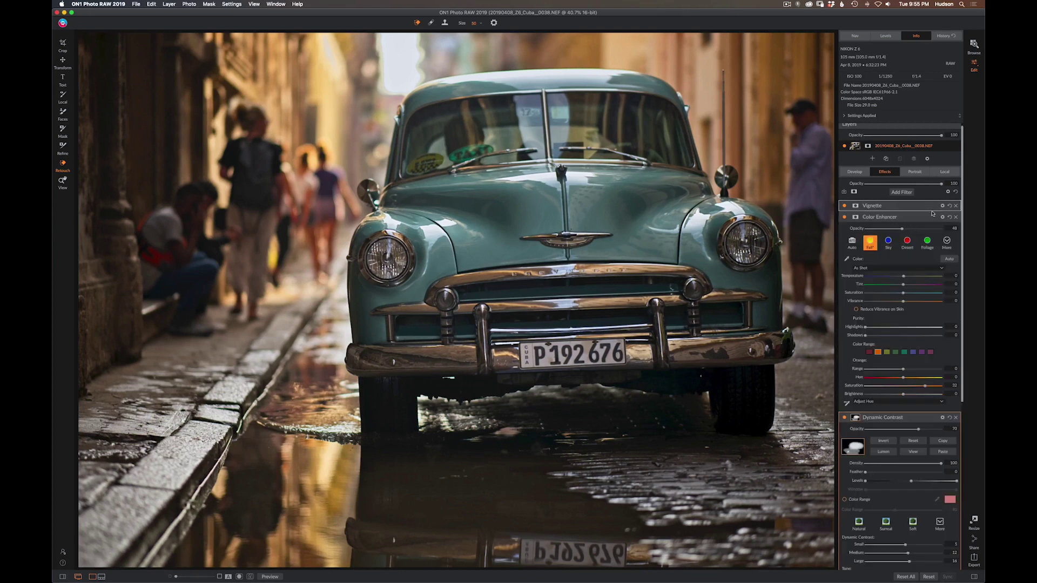
{"action": "left_click", "coordinate": [931, 218]}
{"action": "left_click", "coordinate": [933, 229]}
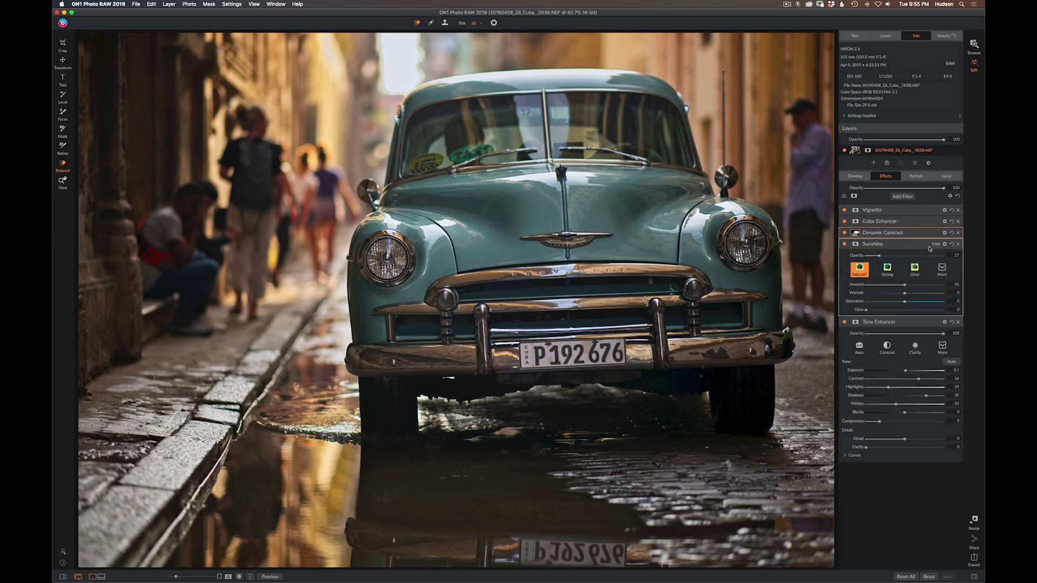
Collapse the Sunshine and Tone Enhancer settings and open the edit History list
{"action": "left_click", "coordinate": [933, 245]}
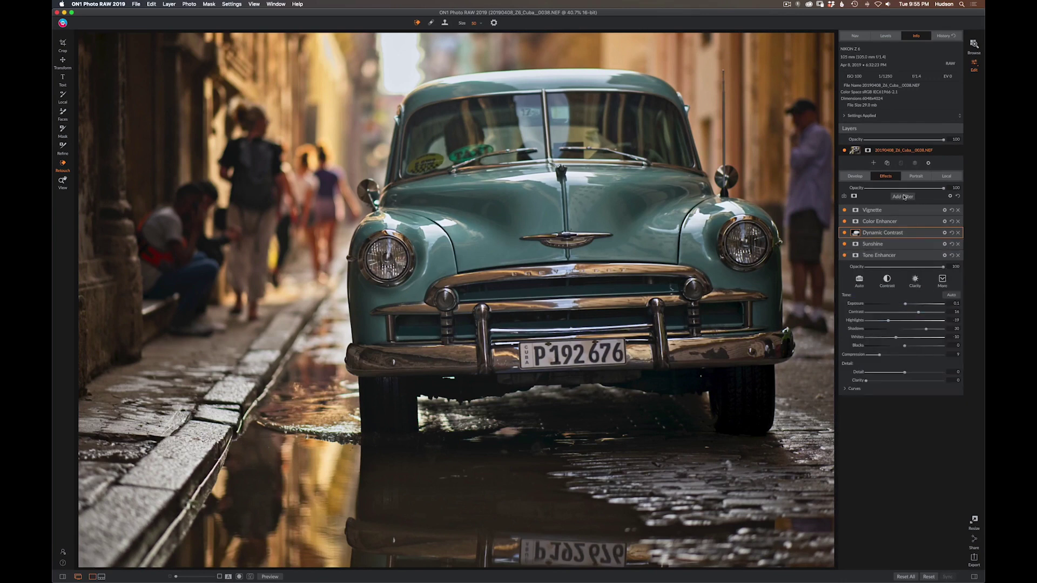
{"action": "left_click", "coordinate": [935, 255]}
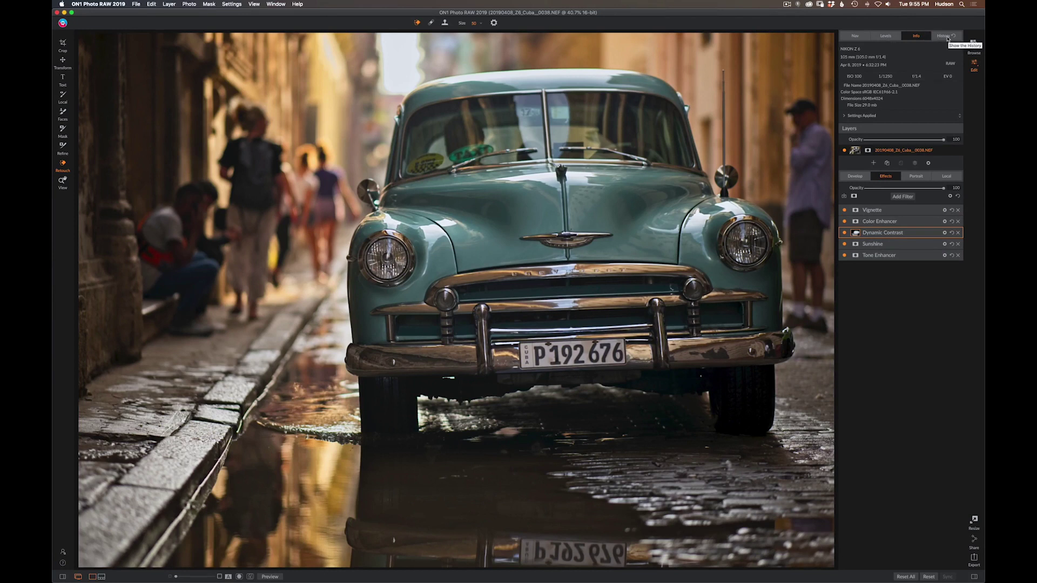
{"action": "left_click", "coordinate": [947, 38]}
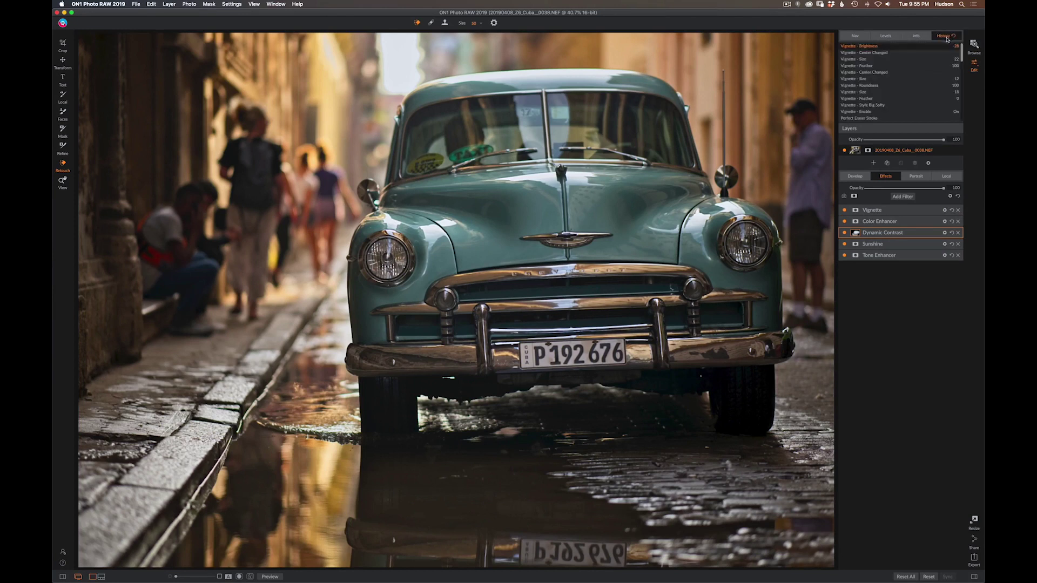
{"action": "scroll", "coordinate": [896, 80], "scroll_direction": "down", "scroll_amount": 4}
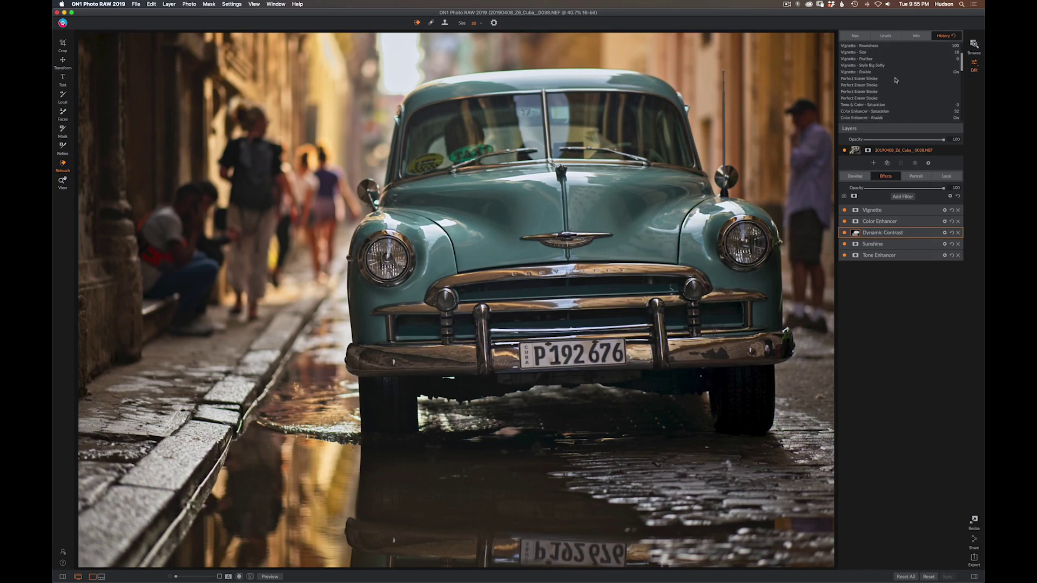
{"action": "scroll", "coordinate": [896, 80], "scroll_direction": "down", "scroll_amount": 3}
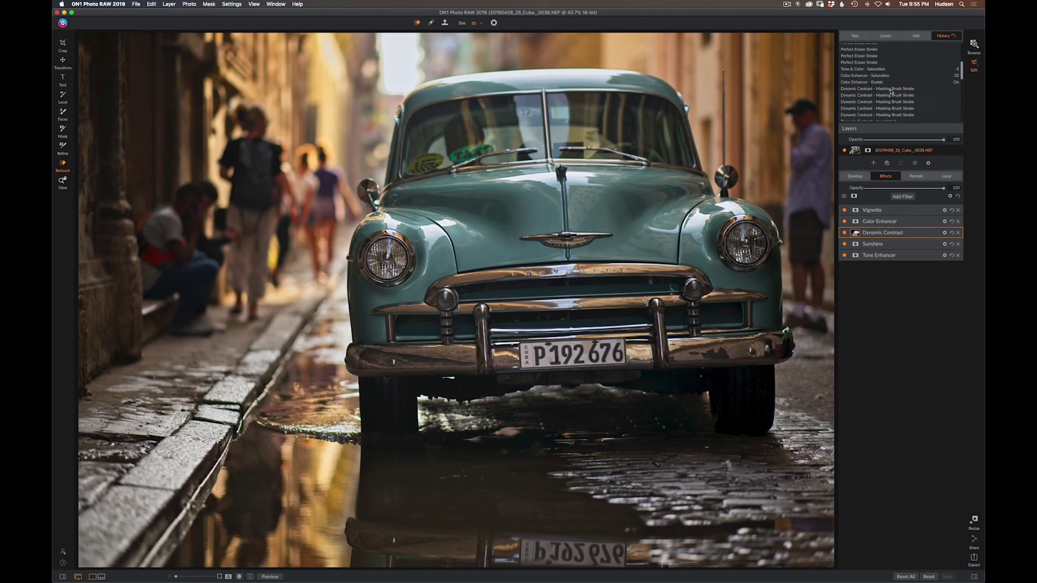
Compare with the first Dynamic Contrast mask stroke, then restore the latest vignette state
{"action": "left_click", "coordinate": [862, 89]}
{"action": "scroll", "coordinate": [862, 91], "scroll_direction": "up", "scroll_amount": 3}
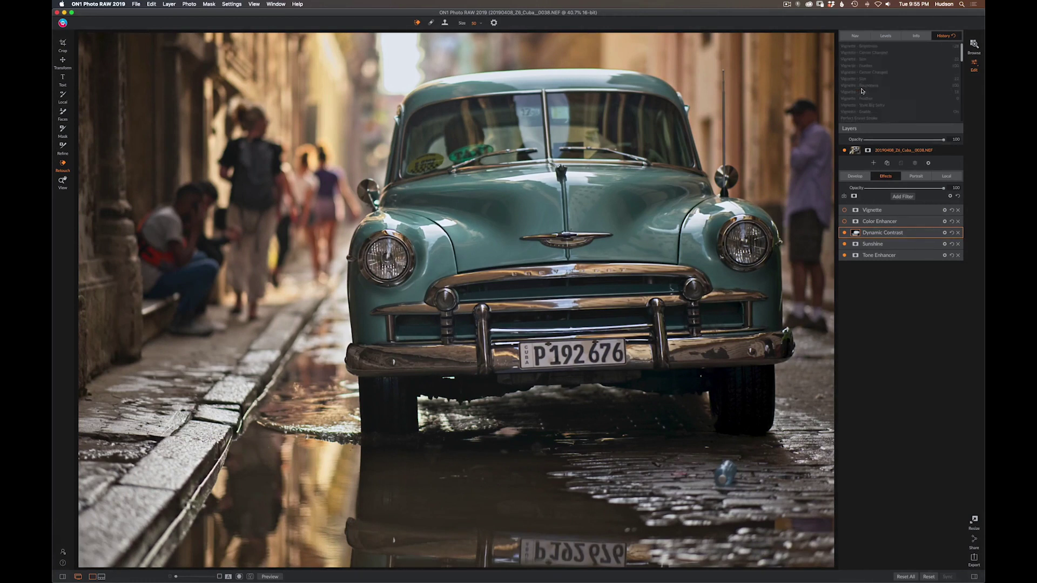
{"action": "left_click", "coordinate": [862, 46]}
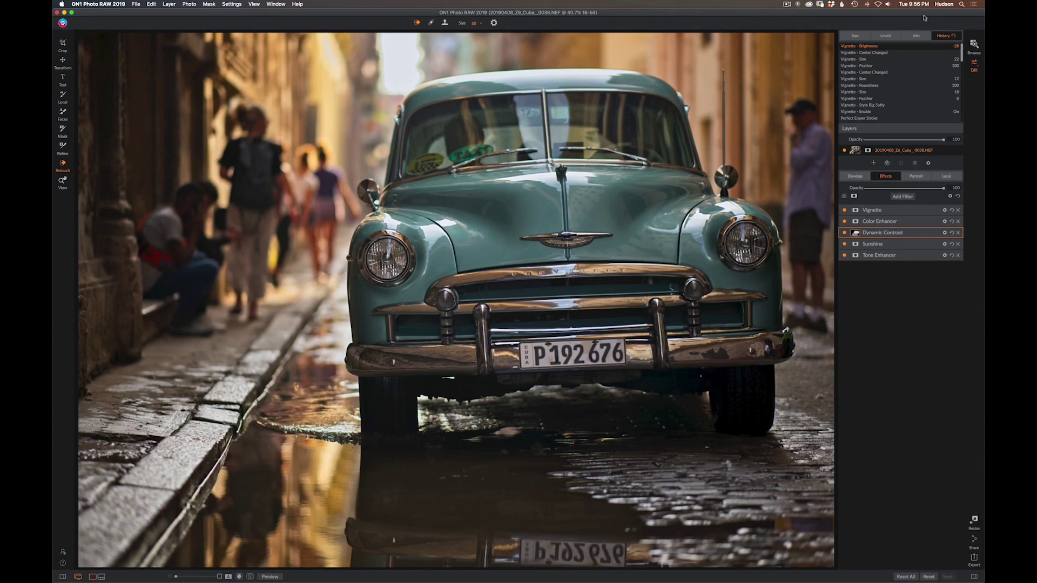
{"action": "left_click", "coordinate": [945, 36]}
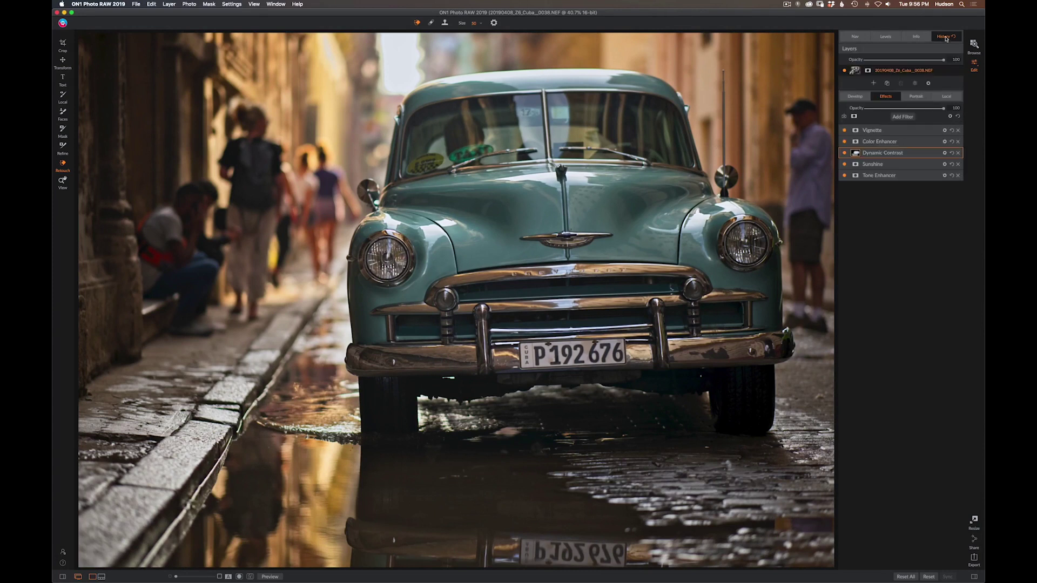
{"action": "left_click", "coordinate": [913, 37]}
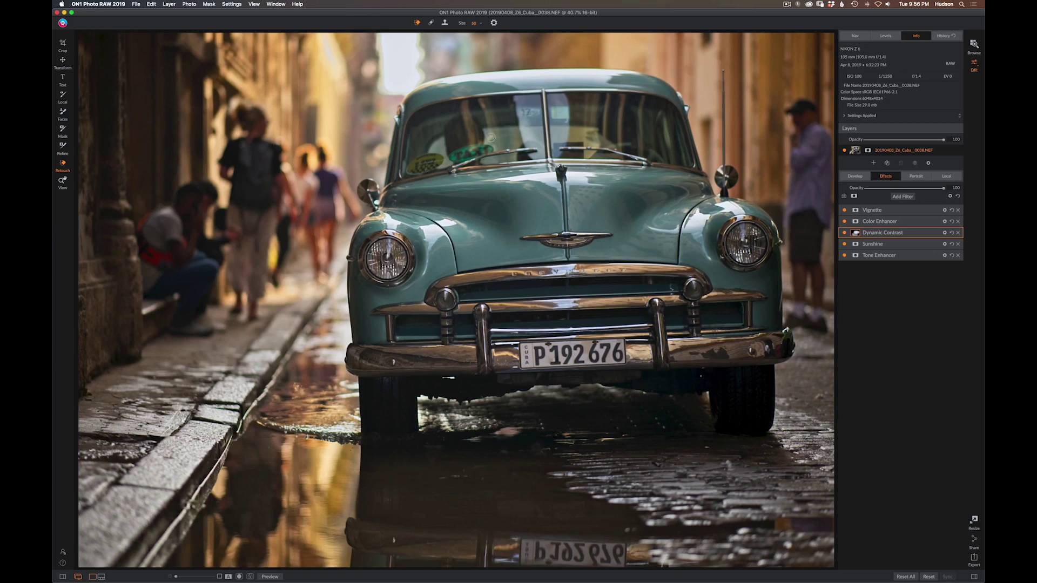
{"action": "key", "text": "Right"}
{"action": "key", "text": "Left"}
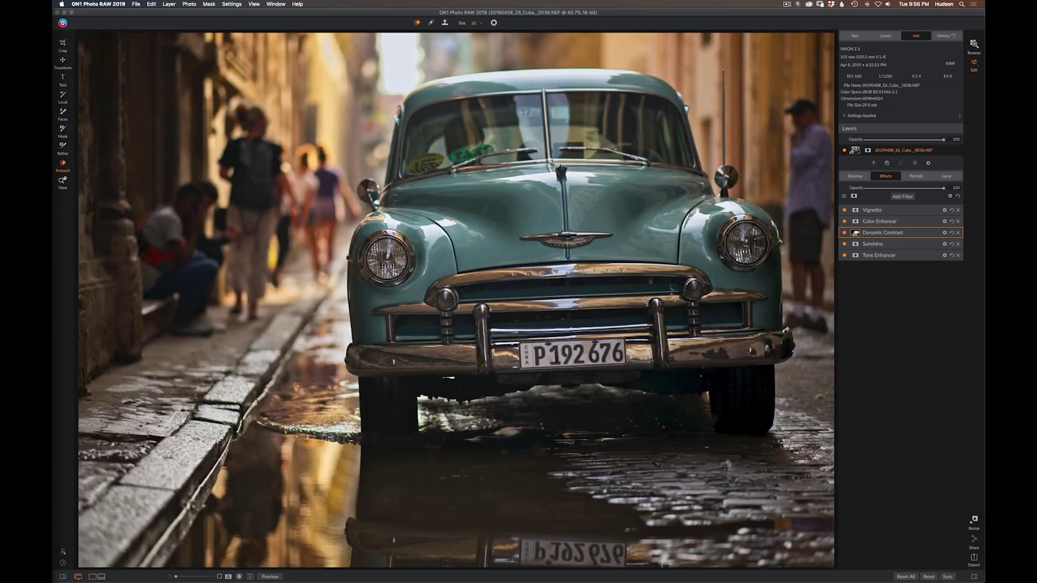
Open the Sync settings dialog and unfold Develop down to the Tone settings
{"action": "left_click", "coordinate": [947, 577]}
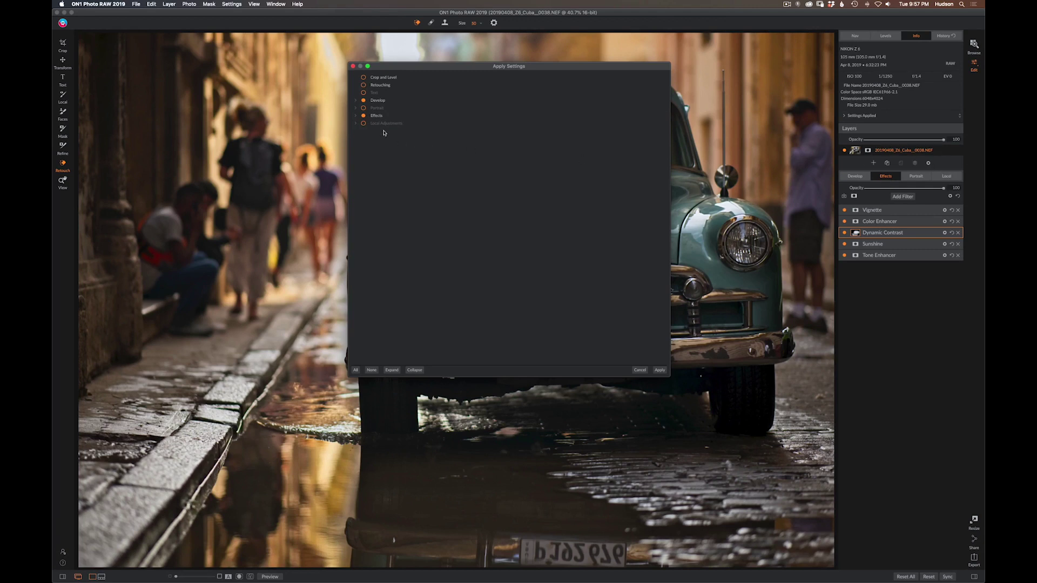
{"action": "left_click", "coordinate": [355, 101]}
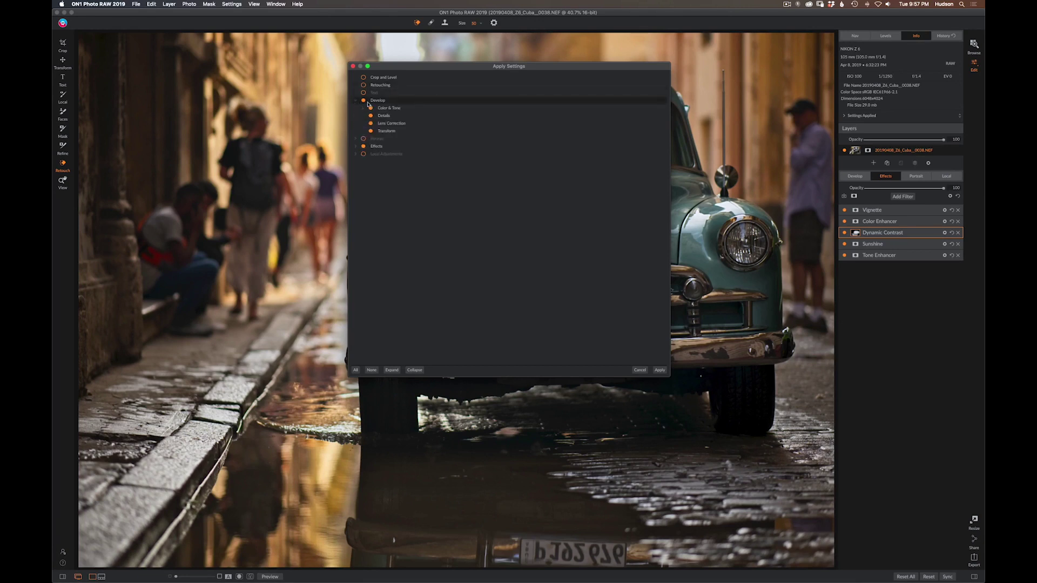
{"action": "left_click", "coordinate": [363, 108]}
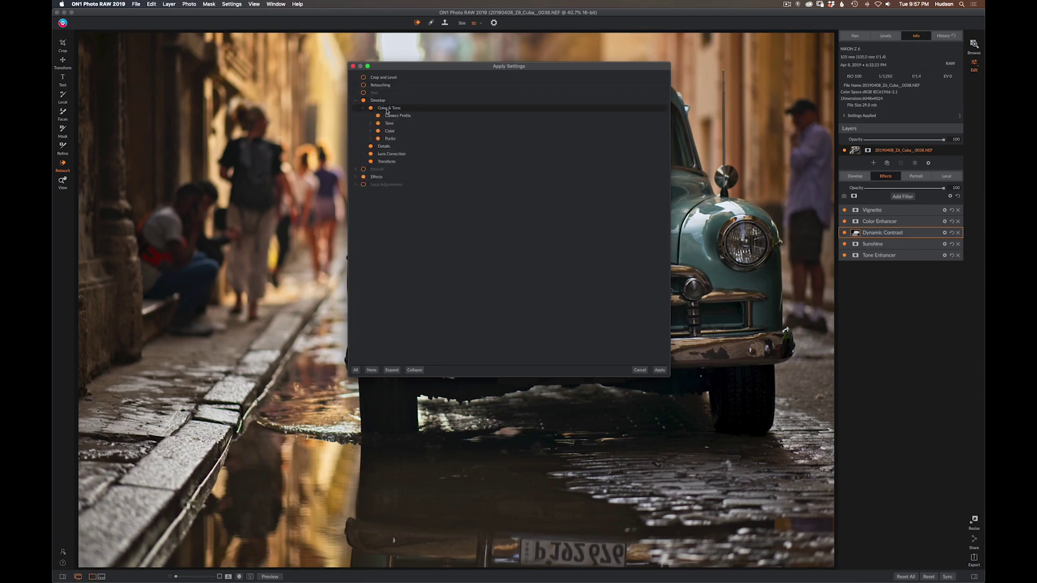
{"action": "left_click", "coordinate": [370, 125]}
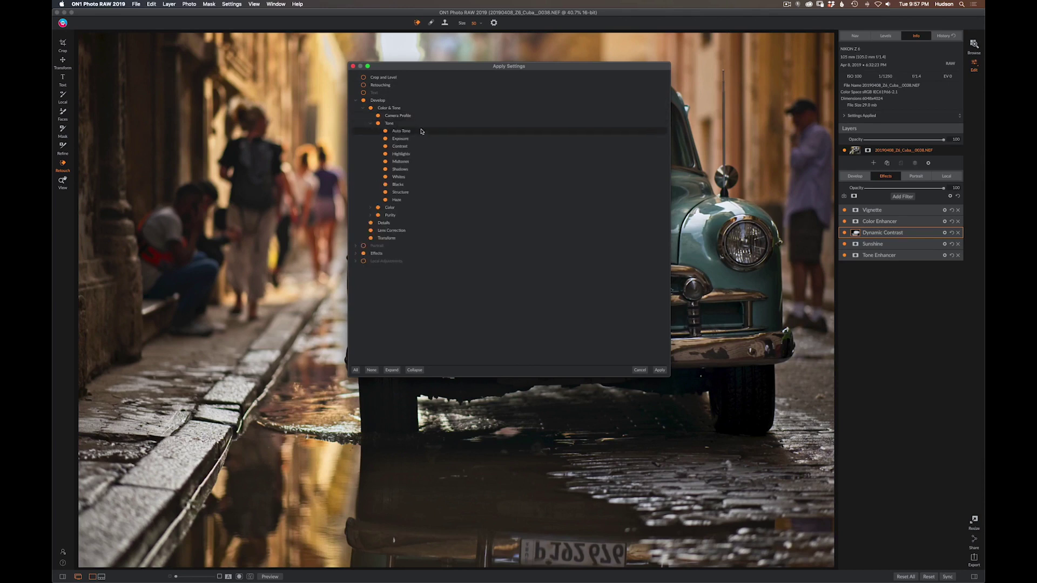
{"action": "left_click", "coordinate": [370, 123]}
{"action": "left_click", "coordinate": [362, 108]}
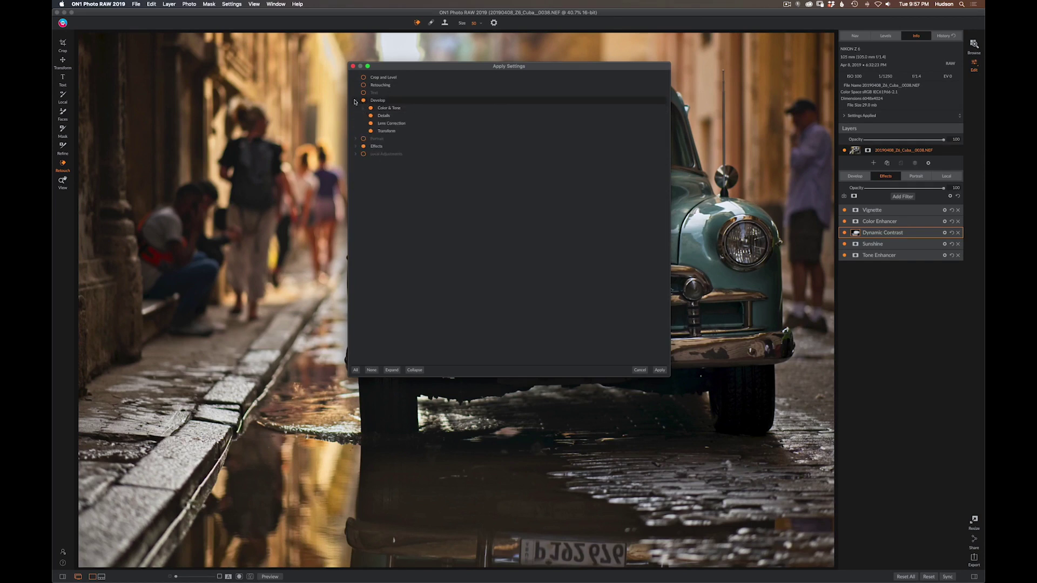
{"action": "left_click", "coordinate": [356, 101]}
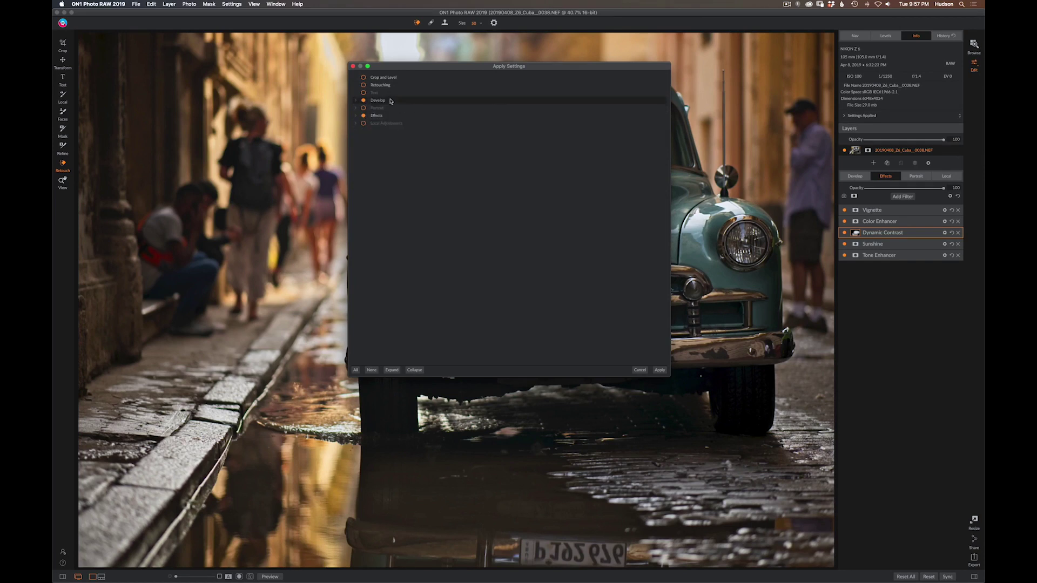
Unfold Develop, Color & Tone and Tone once more, then fold them back
{"action": "left_click", "coordinate": [356, 100]}
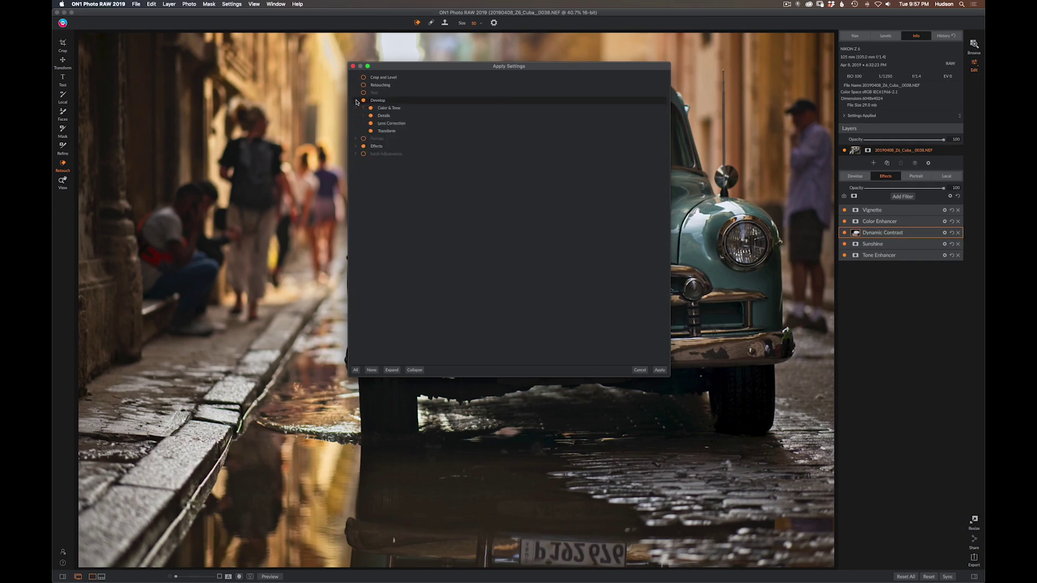
{"action": "left_click", "coordinate": [363, 108]}
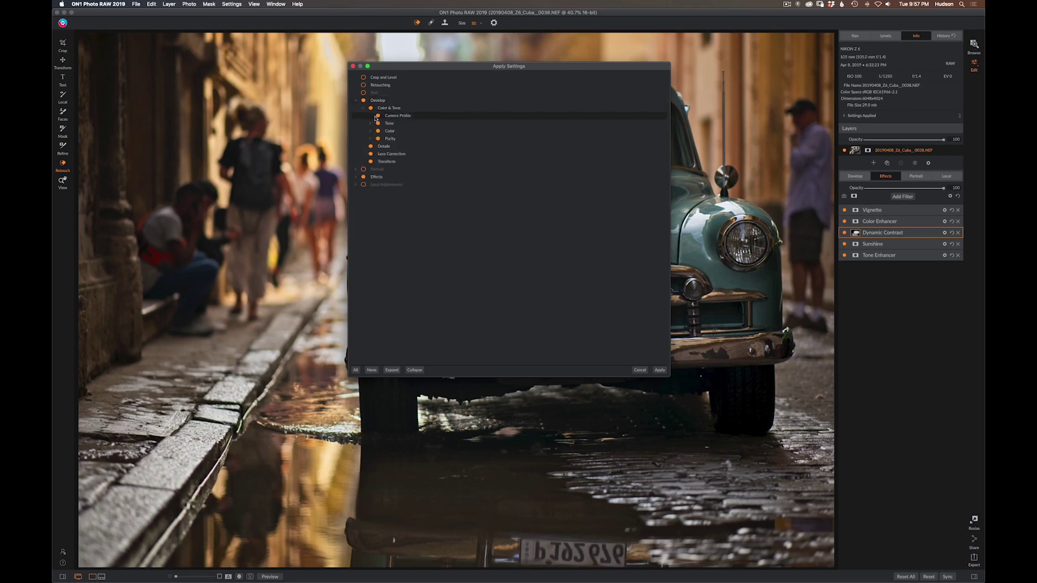
{"action": "left_click", "coordinate": [371, 123]}
{"action": "left_click", "coordinate": [371, 123]}
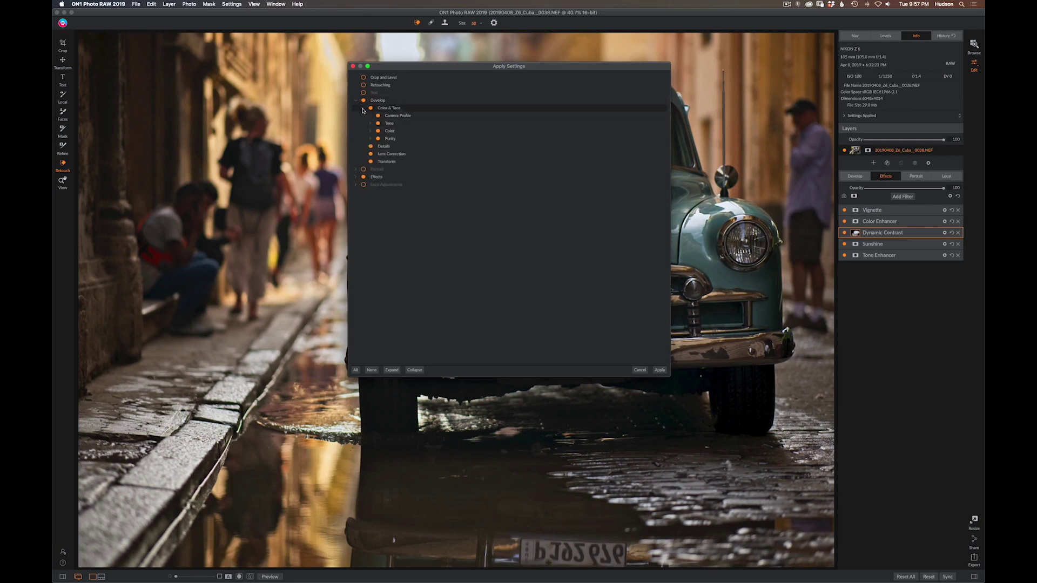
{"action": "left_click", "coordinate": [363, 108]}
{"action": "left_click", "coordinate": [355, 101]}
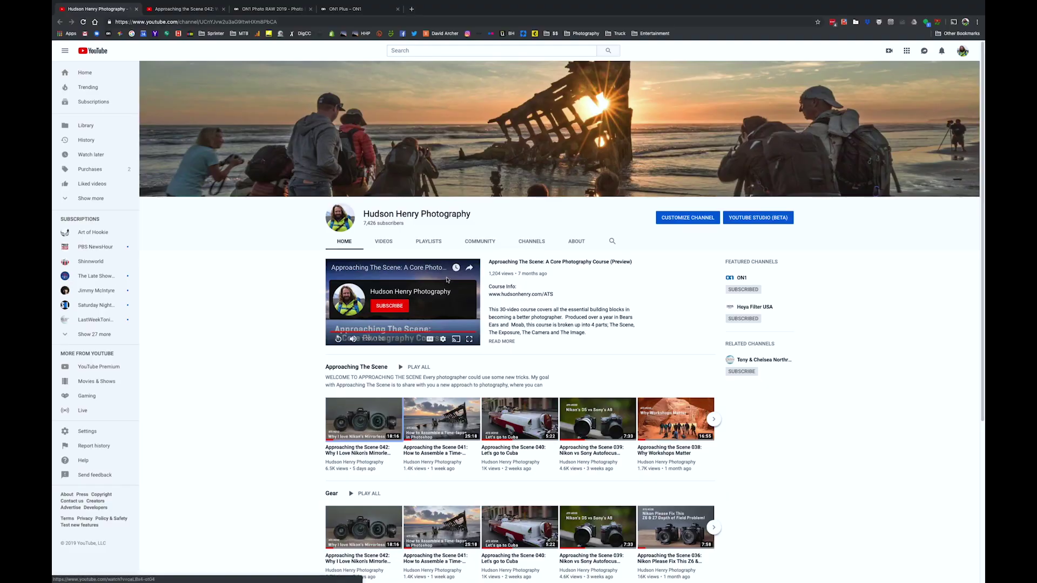
Switch to the Approaching the Scene 042 video and expand its full description
{"action": "left_click", "coordinate": [184, 9]}
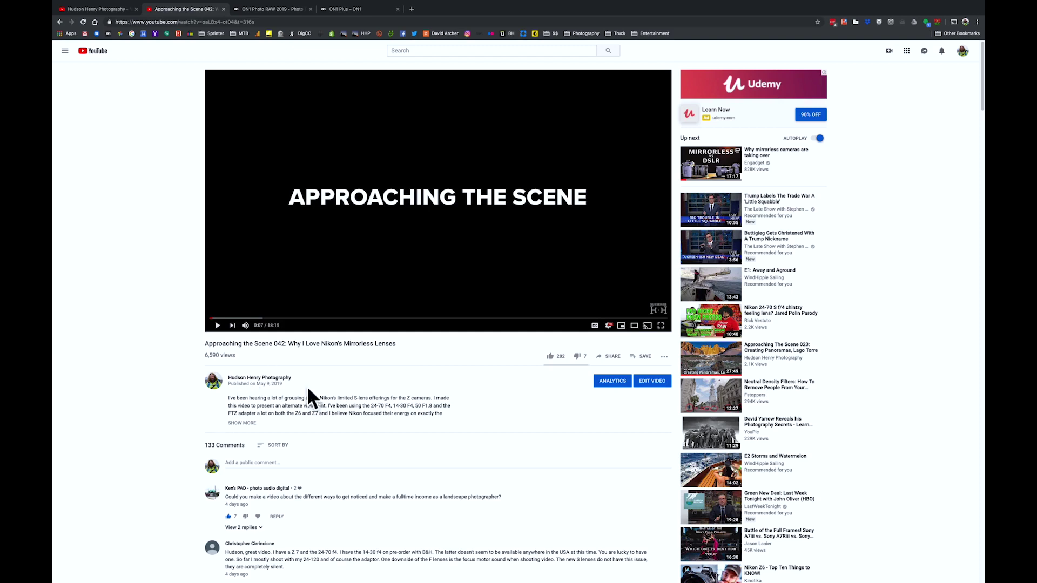
{"action": "left_click", "coordinate": [241, 424]}
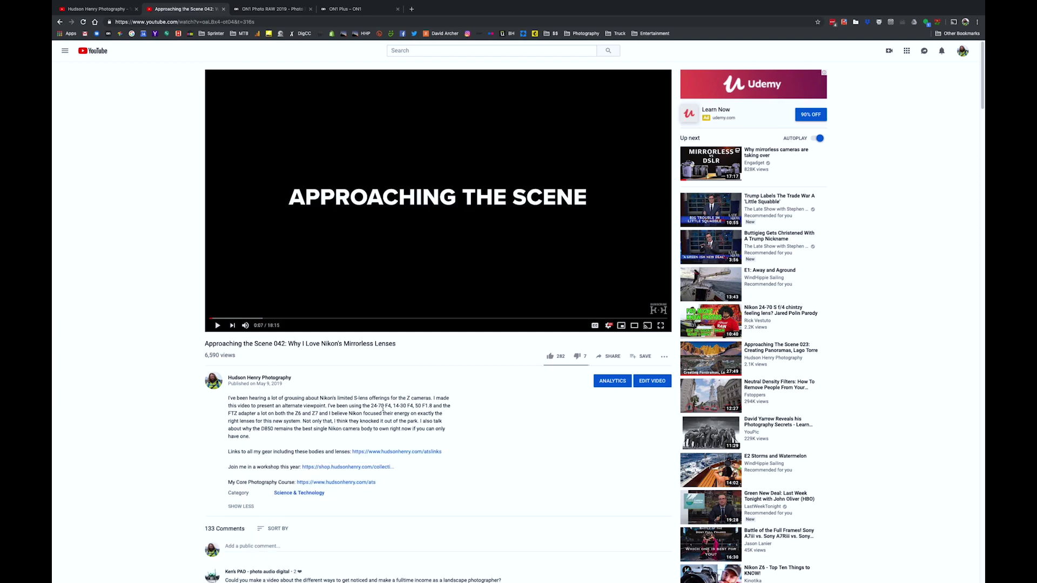
{"action": "scroll", "coordinate": [431, 439], "scroll_direction": "down", "scroll_amount": 2}
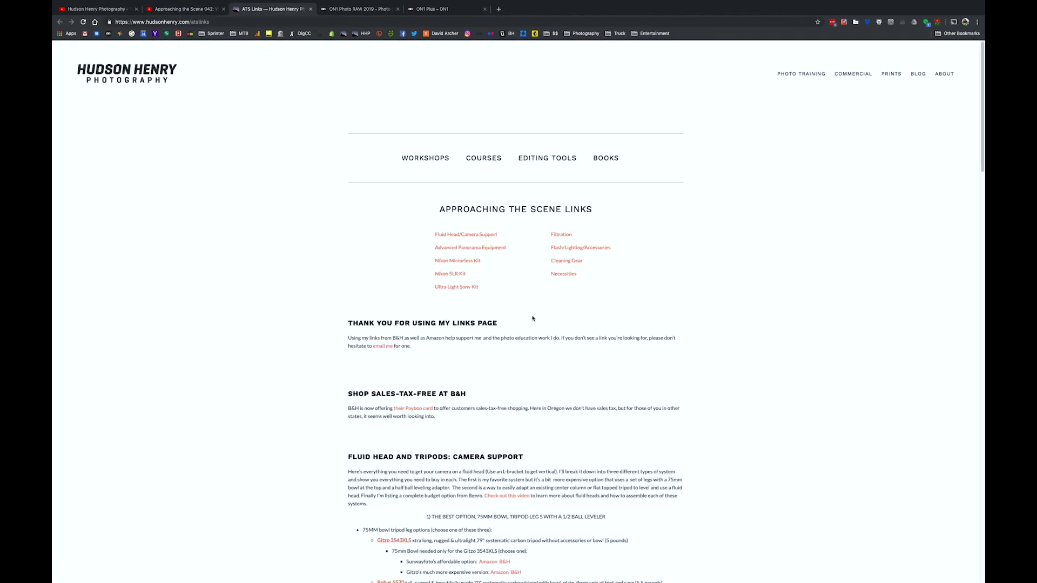
Browse the gear links page, return to its top, then close it
{"action": "scroll", "coordinate": [532, 323], "scroll_direction": "down", "scroll_amount": 1}
{"action": "scroll", "coordinate": [532, 317], "scroll_direction": "up", "scroll_amount": 1}
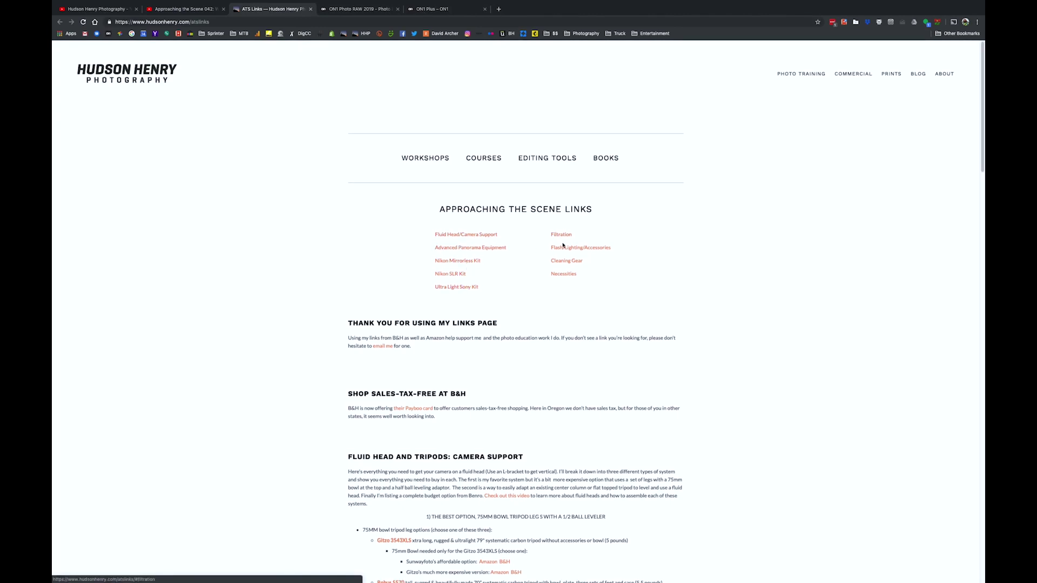
{"action": "scroll", "coordinate": [555, 323], "scroll_direction": "down", "scroll_amount": 3}
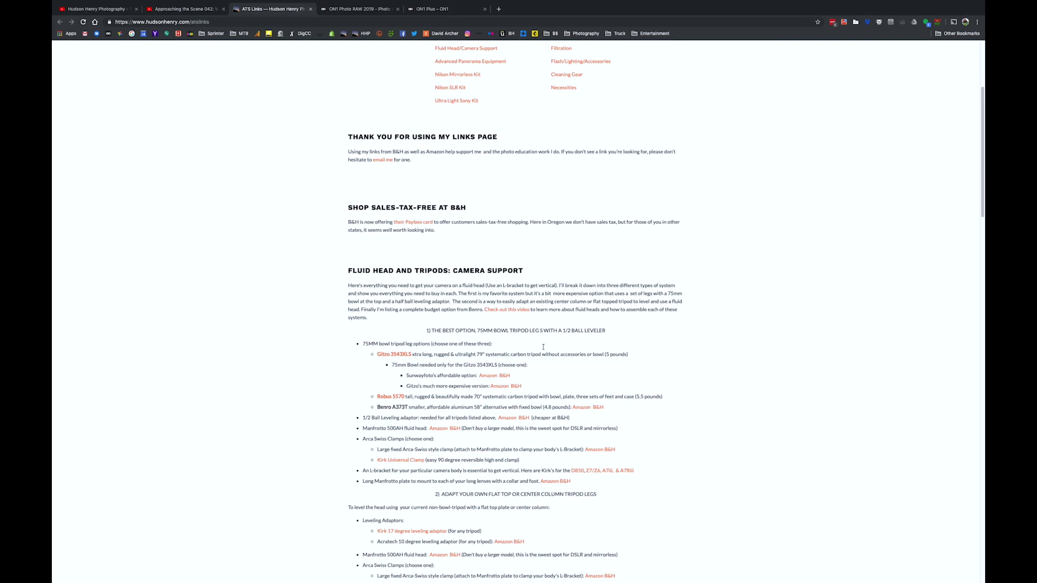
{"action": "scroll", "coordinate": [543, 347], "scroll_direction": "down", "scroll_amount": 6}
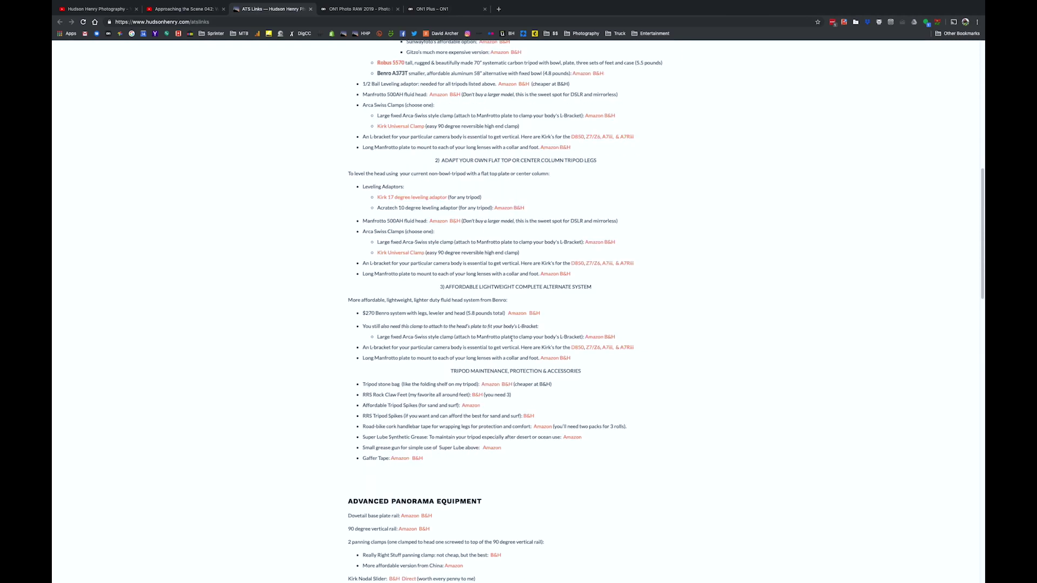
{"action": "scroll", "coordinate": [511, 338], "scroll_direction": "down", "scroll_amount": 8}
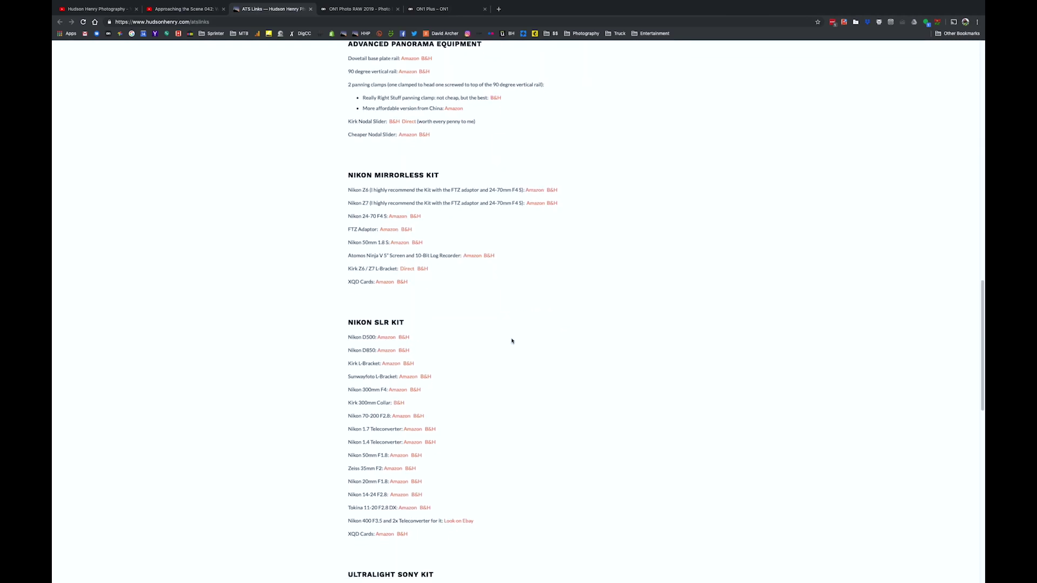
{"action": "key", "text": "Home"}
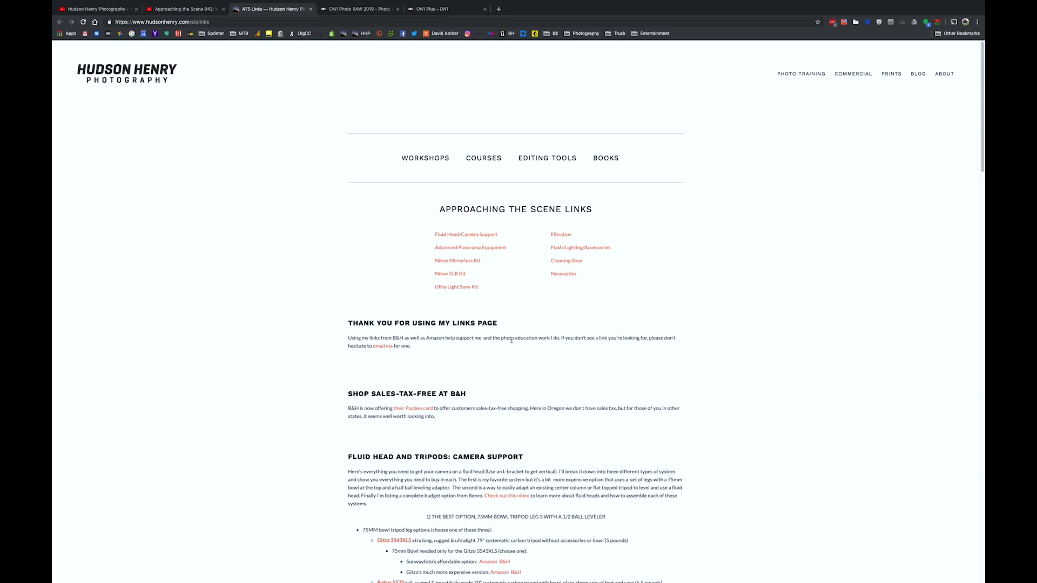
{"action": "left_click", "coordinate": [310, 9]}
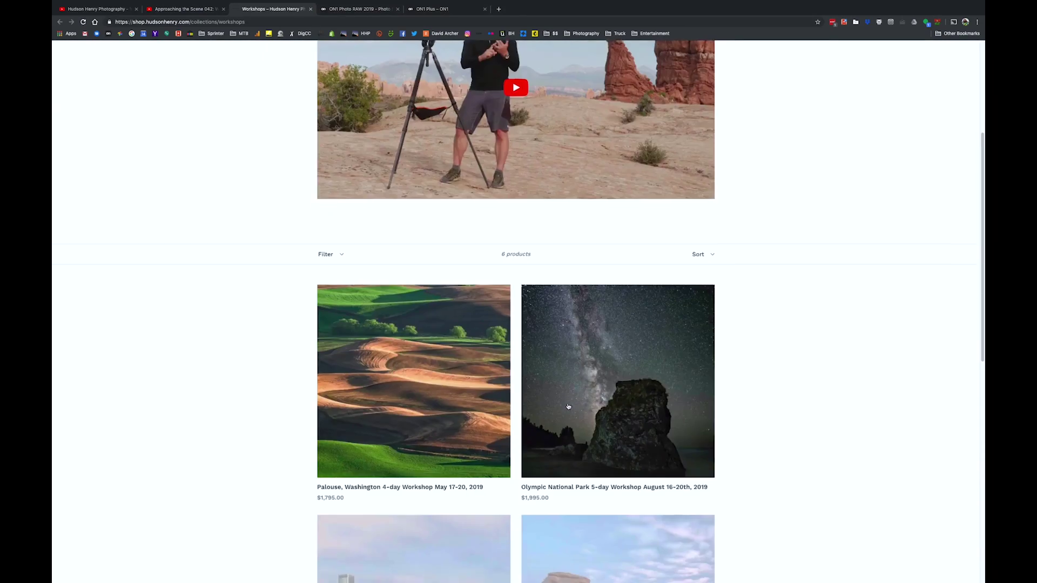
Scroll up the workshops page and close it
{"action": "scroll", "coordinate": [568, 407], "scroll_direction": "up", "scroll_amount": 12}
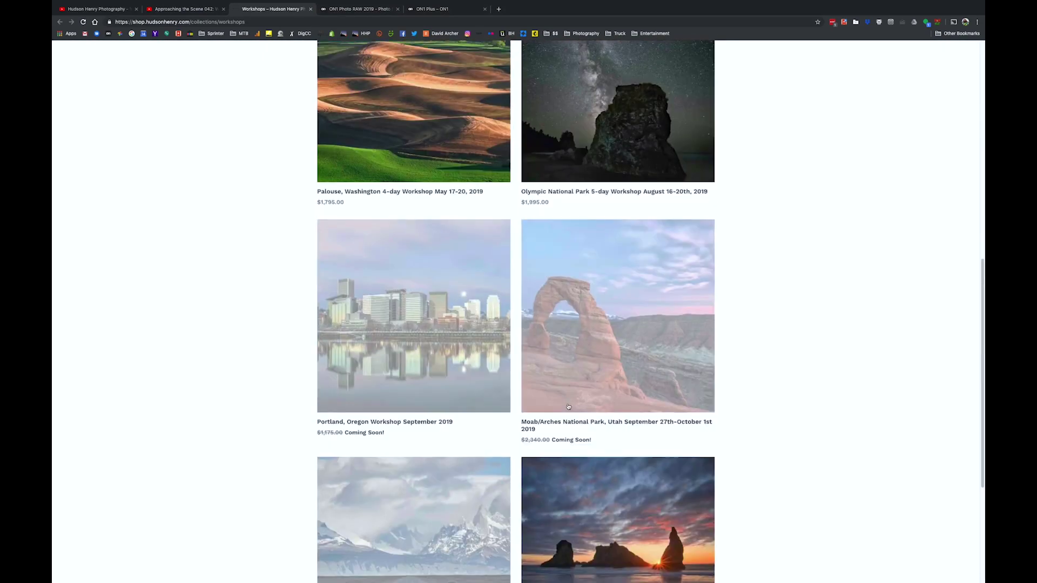
{"action": "scroll", "coordinate": [563, 406], "scroll_direction": "up", "scroll_amount": 3}
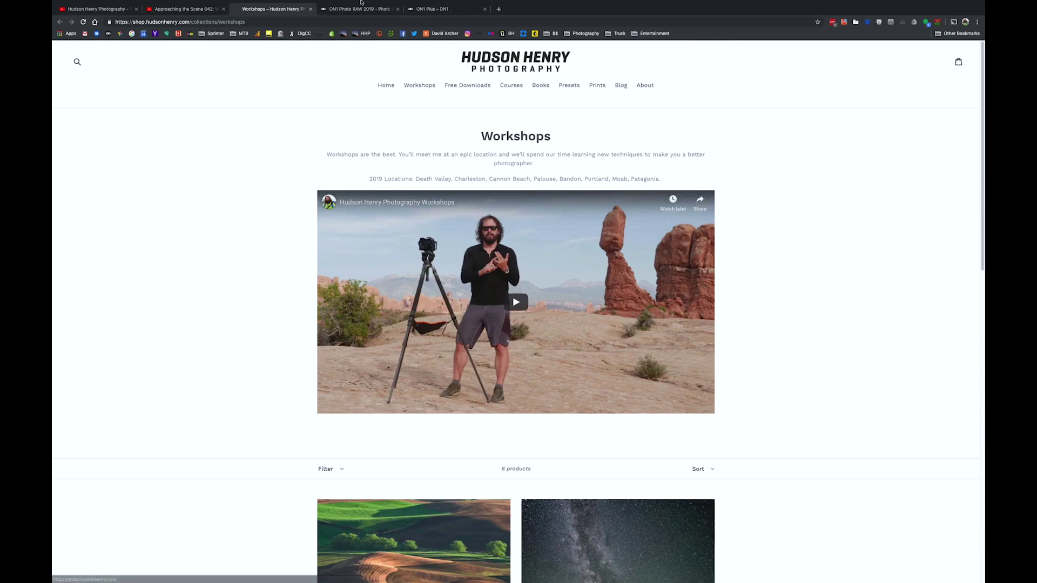
{"action": "left_click", "coordinate": [310, 8]}
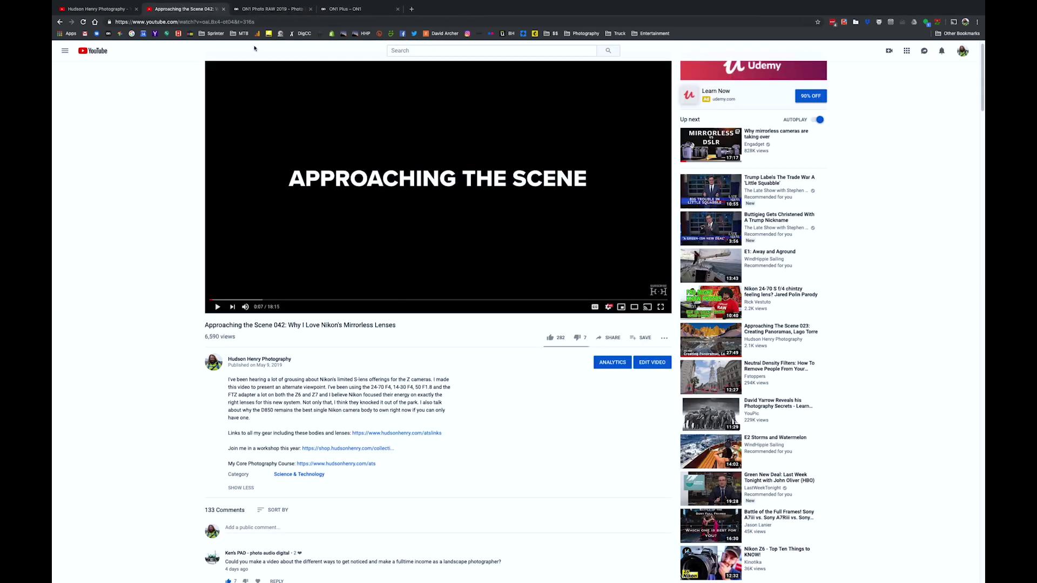
Switch to the ON1 Photo RAW 2019 product page tab
{"action": "left_click", "coordinate": [267, 9]}
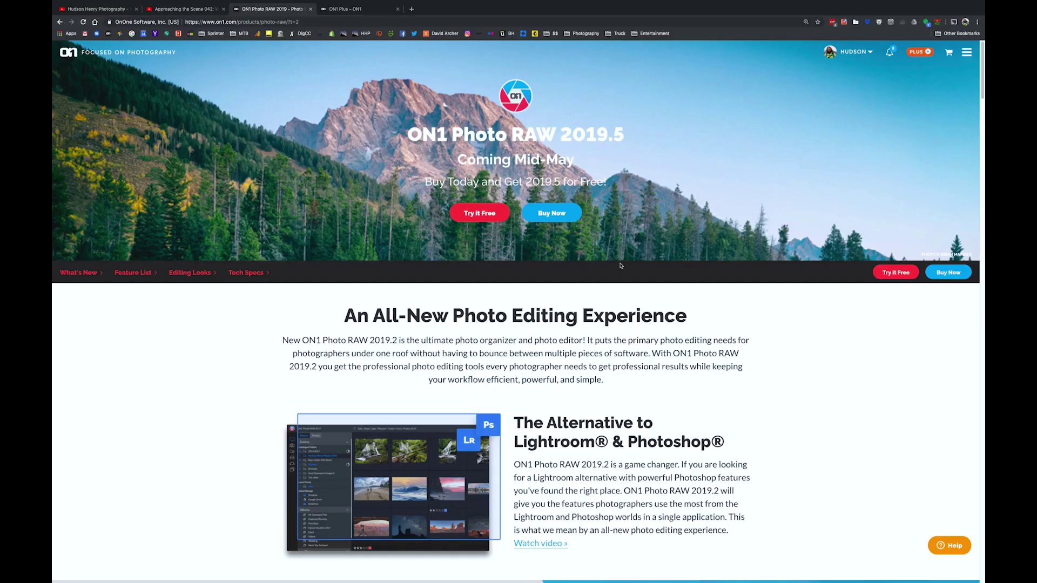
Scroll to the pricing cards: $63.99 upgrade, $79.99 full version, $129.99/year Plus Pro
{"action": "scroll", "coordinate": [620, 265], "scroll_direction": "down", "scroll_amount": 8}
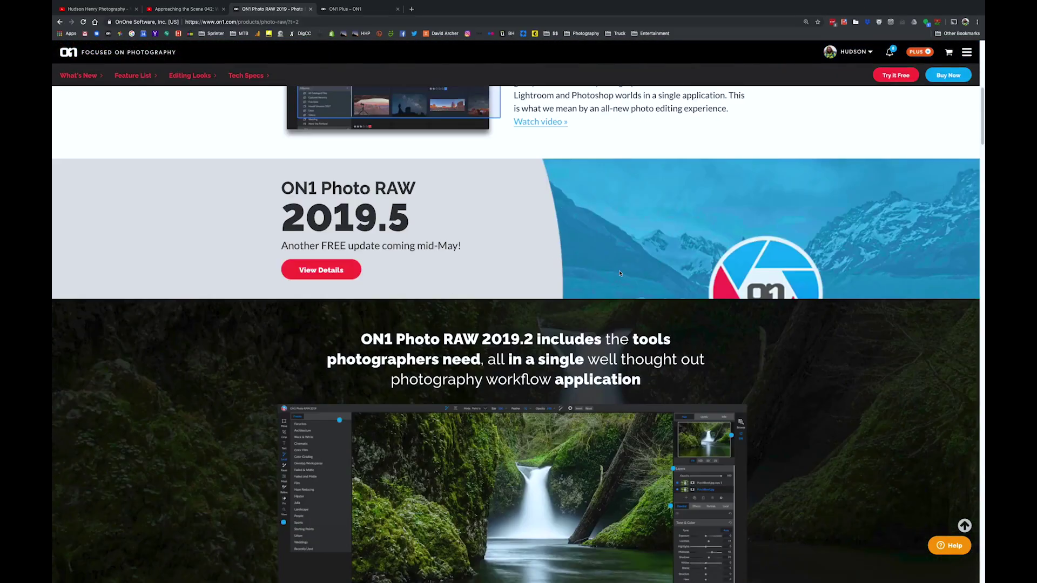
{"action": "scroll", "coordinate": [620, 273], "scroll_direction": "down", "scroll_amount": 6}
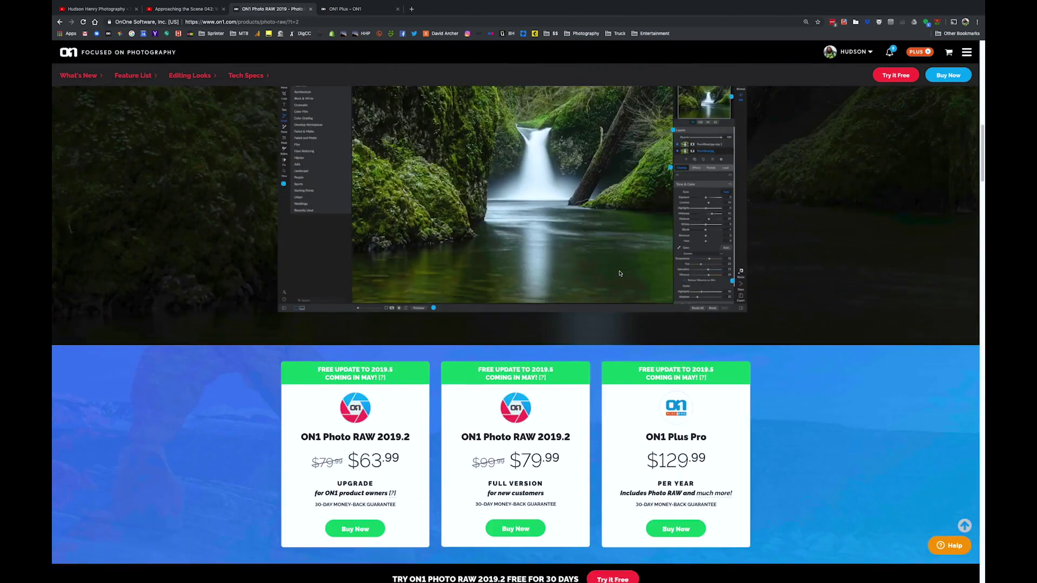
{"action": "scroll", "coordinate": [620, 273], "scroll_direction": "down", "scroll_amount": 1}
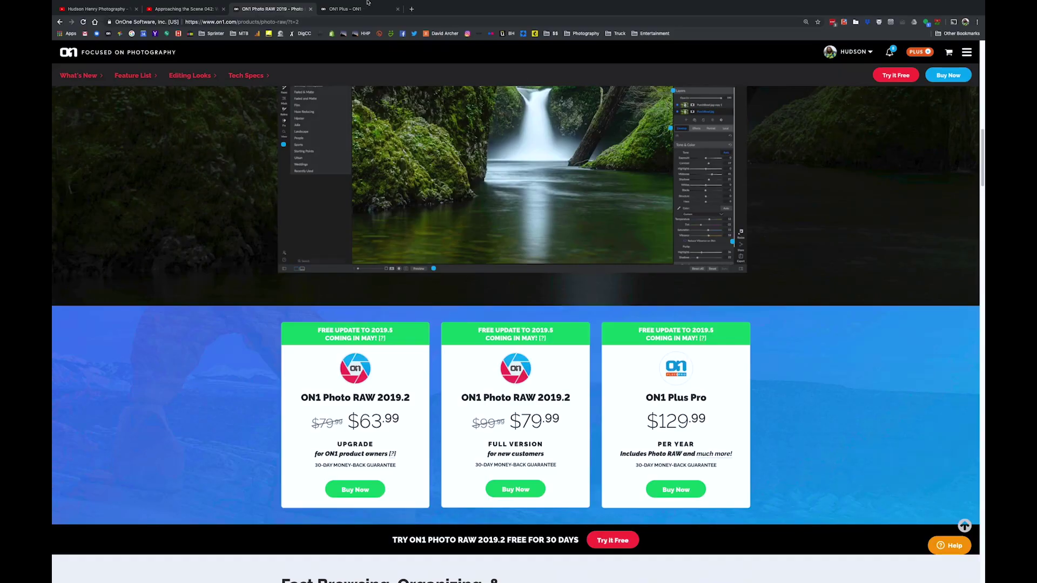
Show the ON1 Plus page scrolled to its More Courses Coming in 2019 list
{"action": "left_click", "coordinate": [356, 9]}
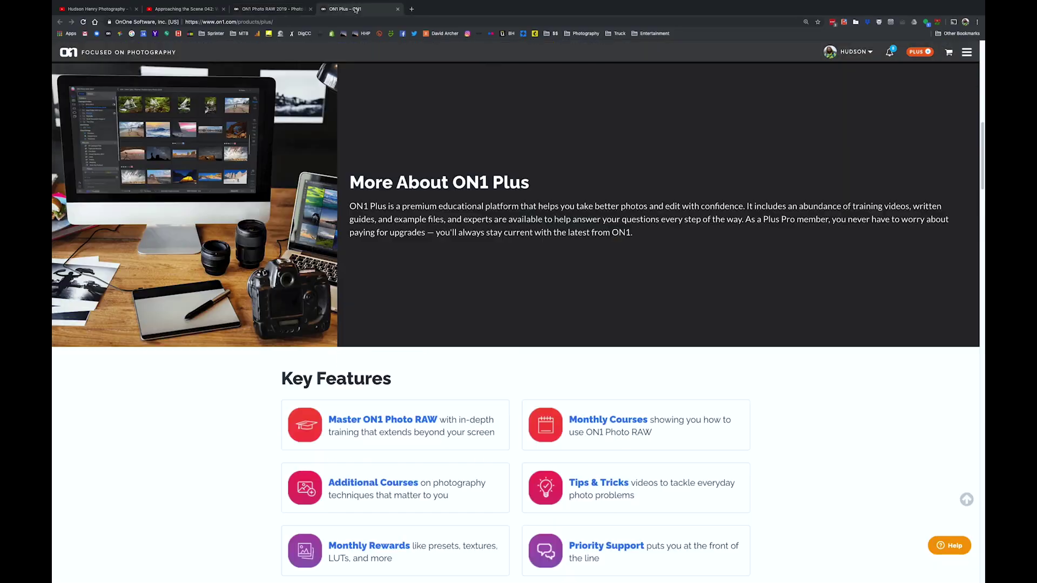
{"action": "scroll", "coordinate": [555, 375], "scroll_direction": "down", "scroll_amount": 15}
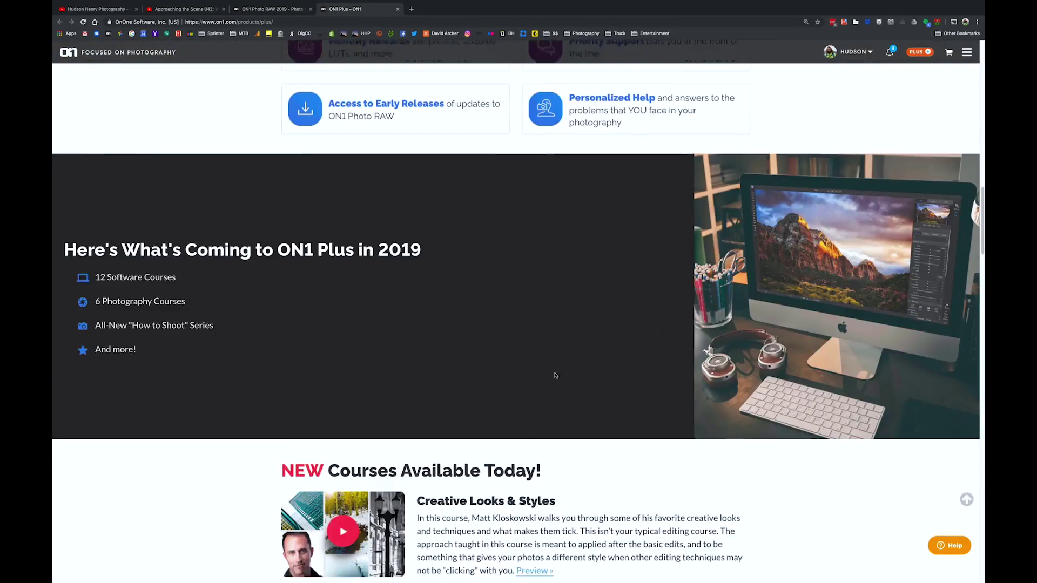
{"action": "scroll", "coordinate": [555, 376], "scroll_direction": "down", "scroll_amount": 10}
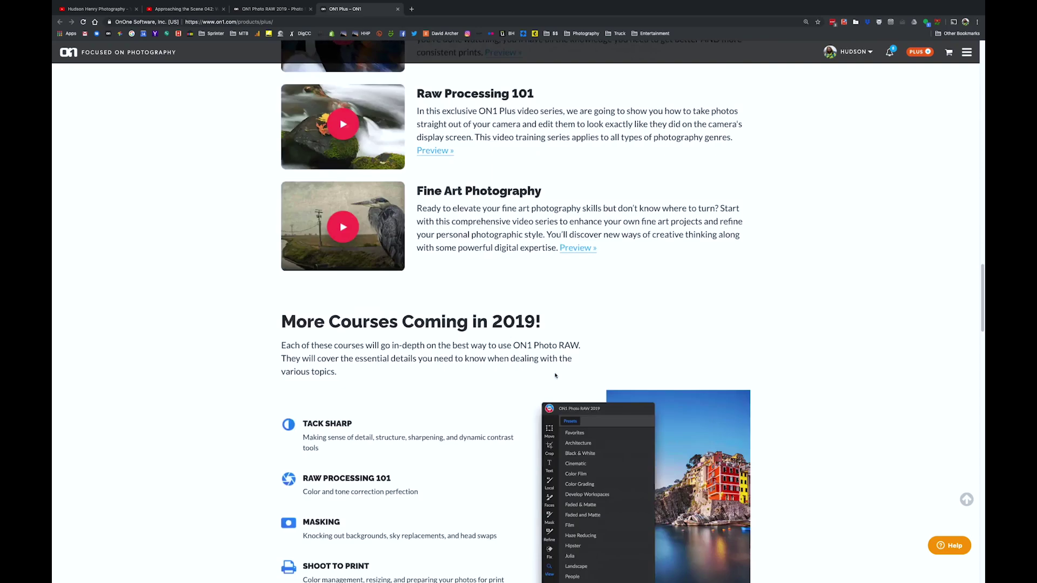